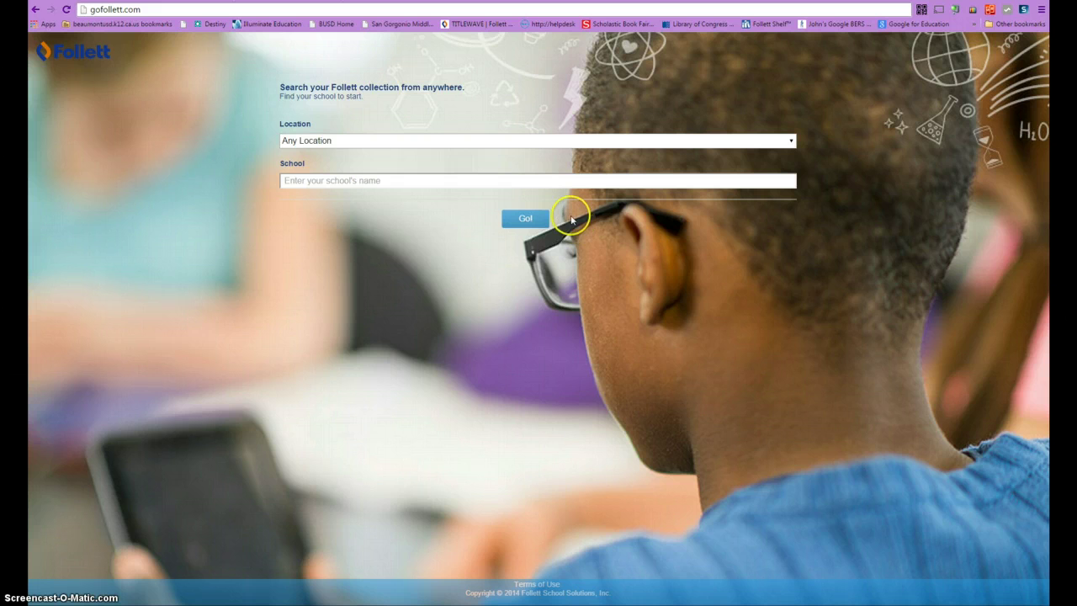
- Pick San Gorgonio Middle School, Beaumont, CA in the school finder and open its Follett search page
click(577, 185)
text(san gorgio)
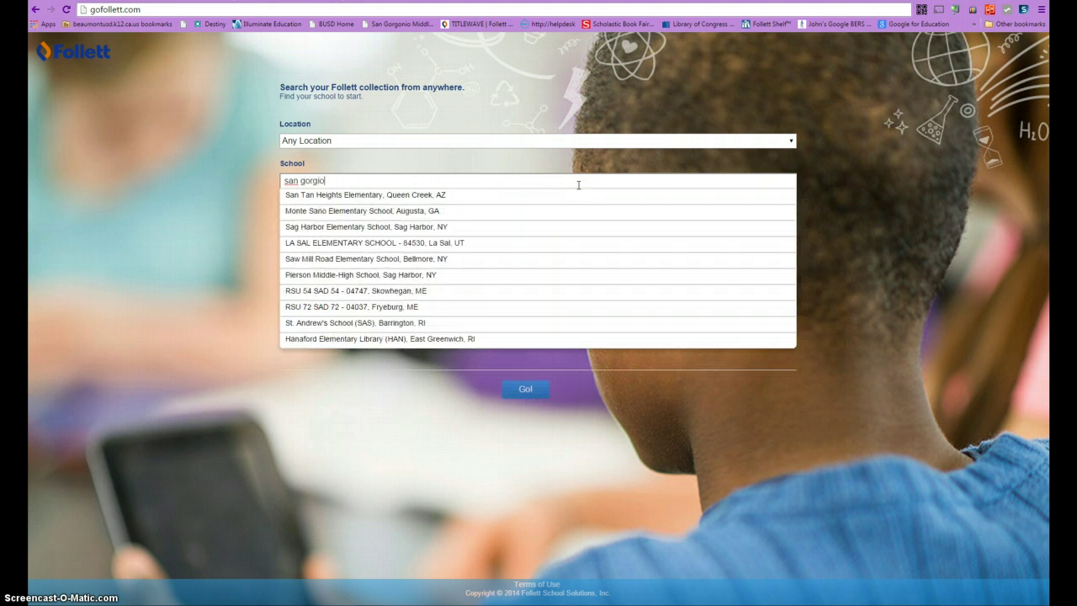
key(BackSpace)
key(BackSpace)
text(onio)
click(474, 197)
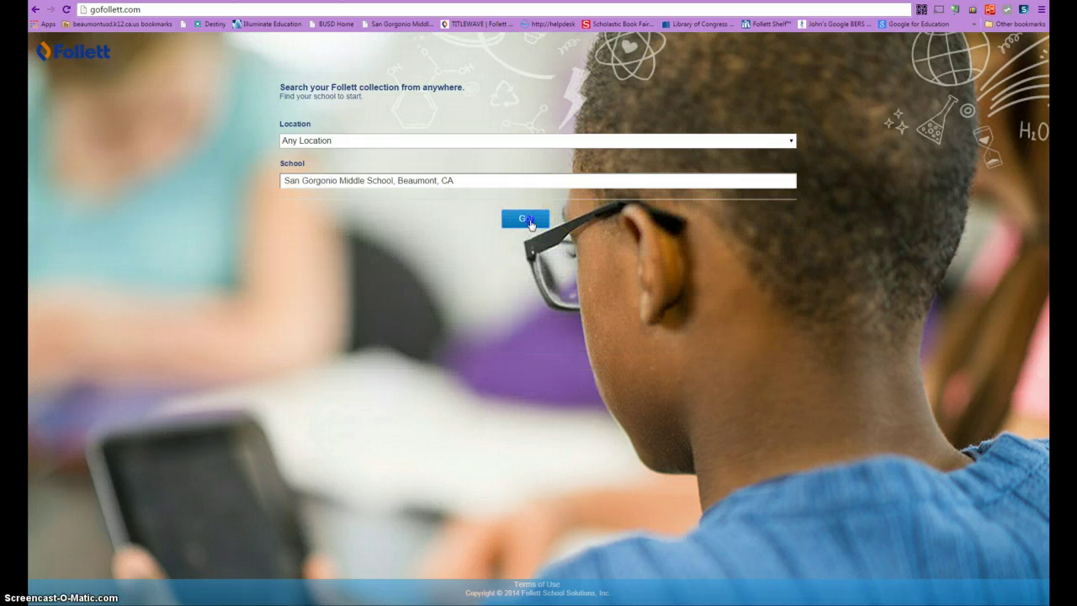
click(527, 220)
- Highlight the Guest greeting under Welcome and bring up the login form from the Guest menu
click(655, 155)
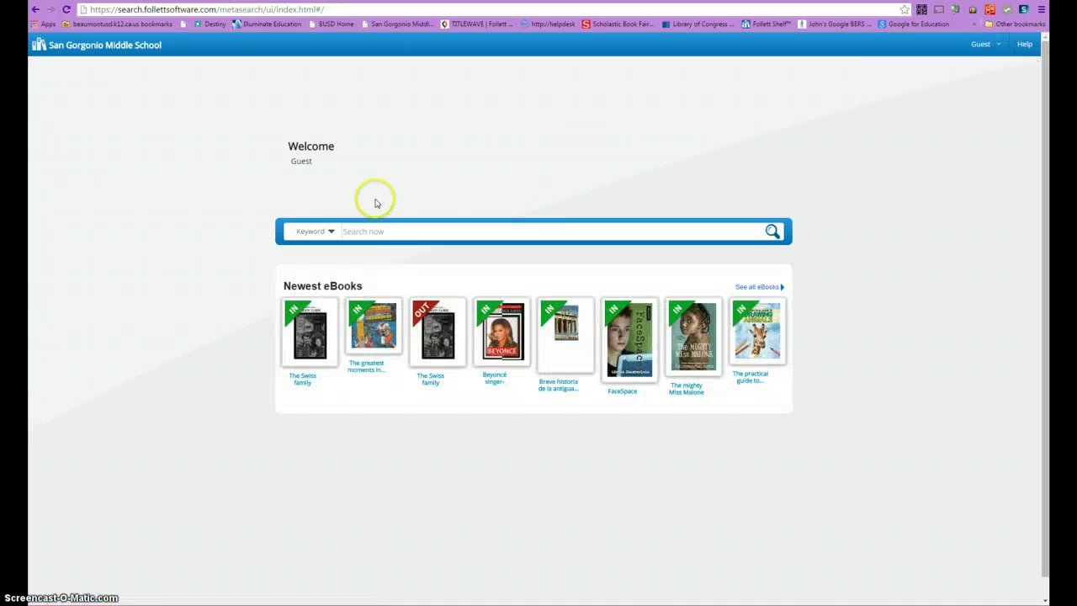
drag(287, 171, 324, 164)
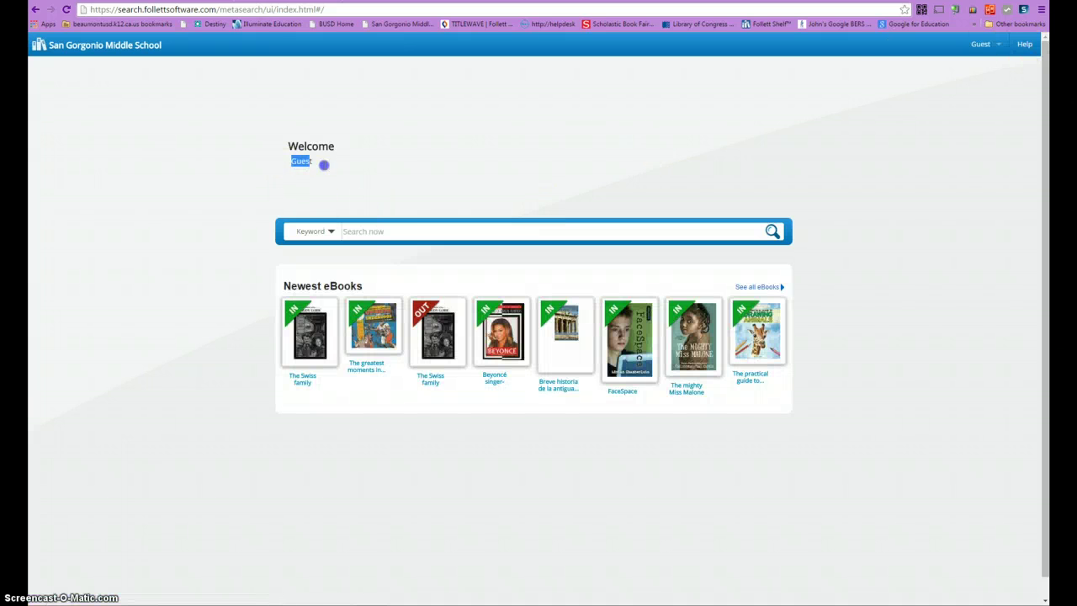
click(979, 54)
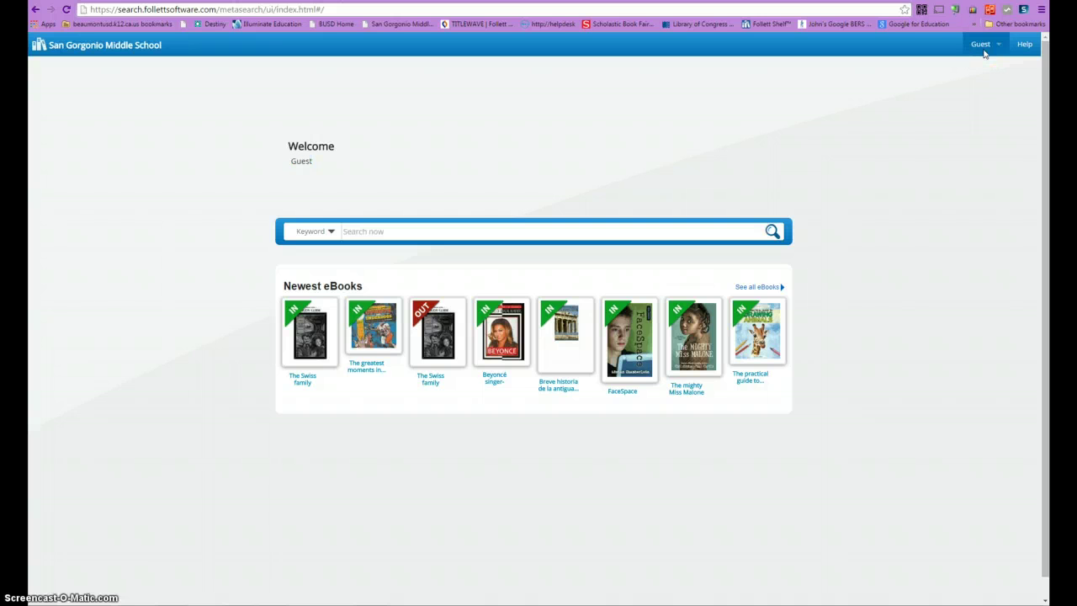
click(981, 70)
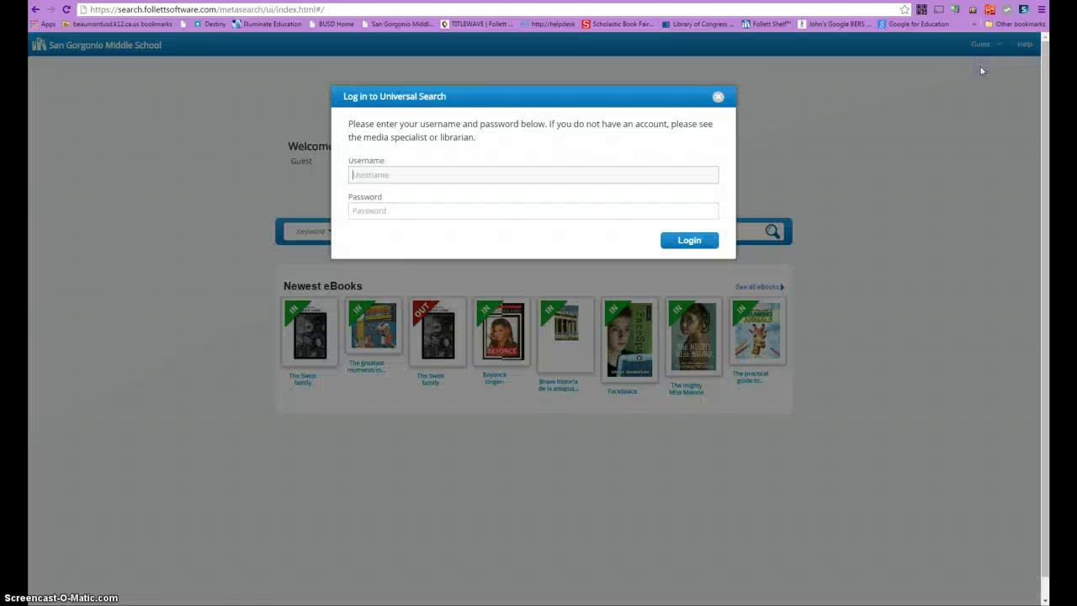
- Sign in with the student account's username and password
click(410, 171)
text(t)
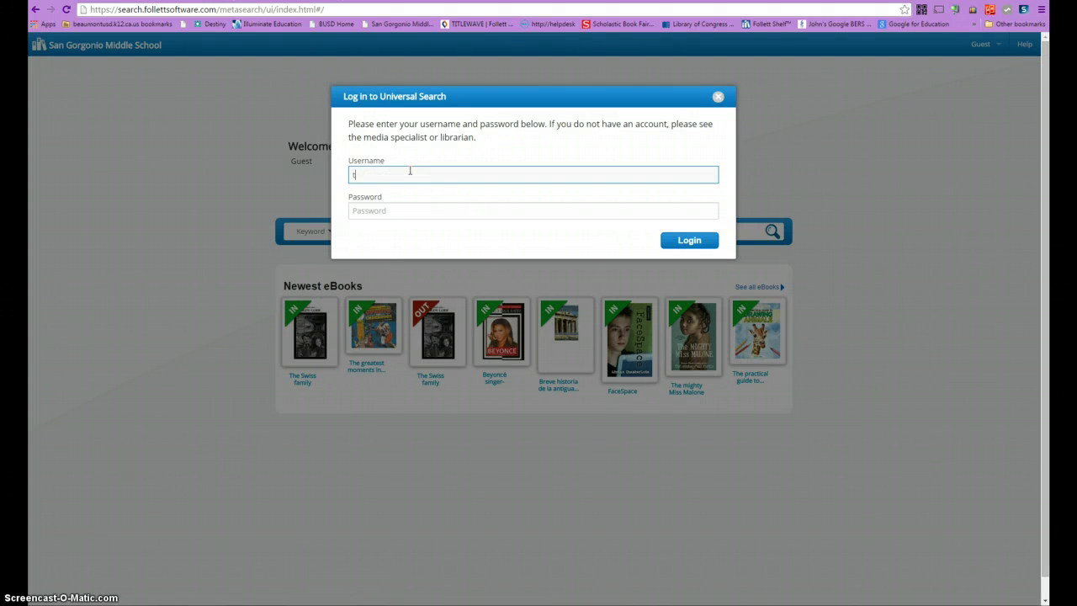
text(idbit12345)
click(401, 205)
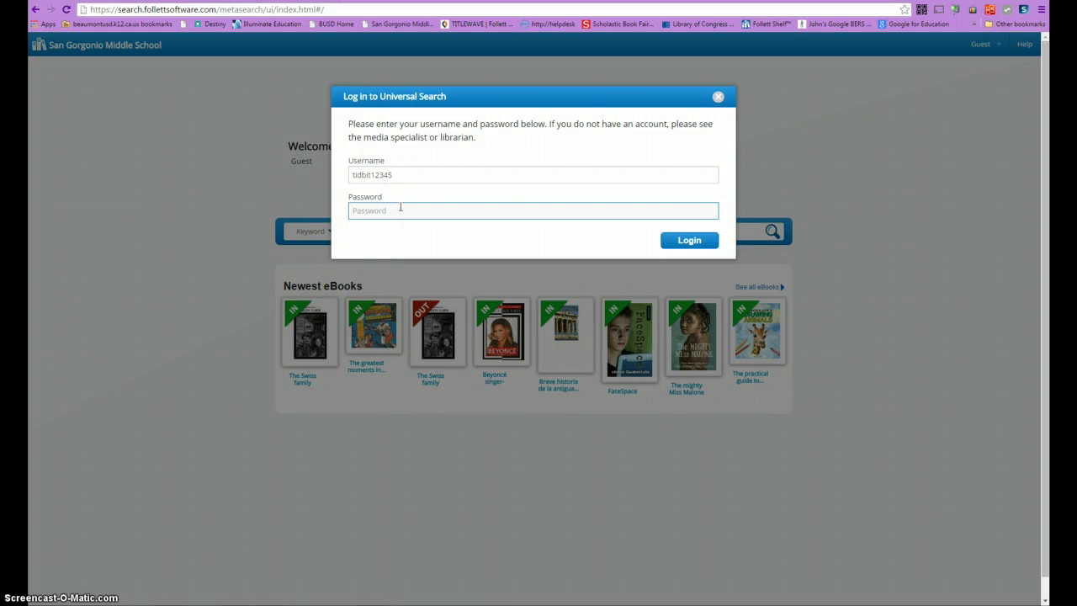
text(•••••••)
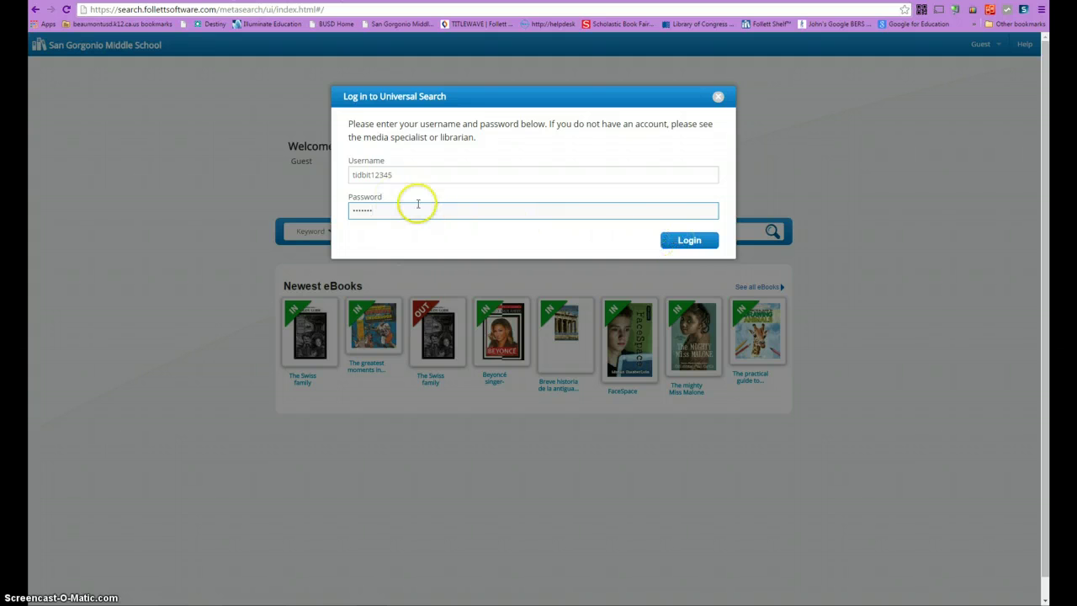
click(697, 241)
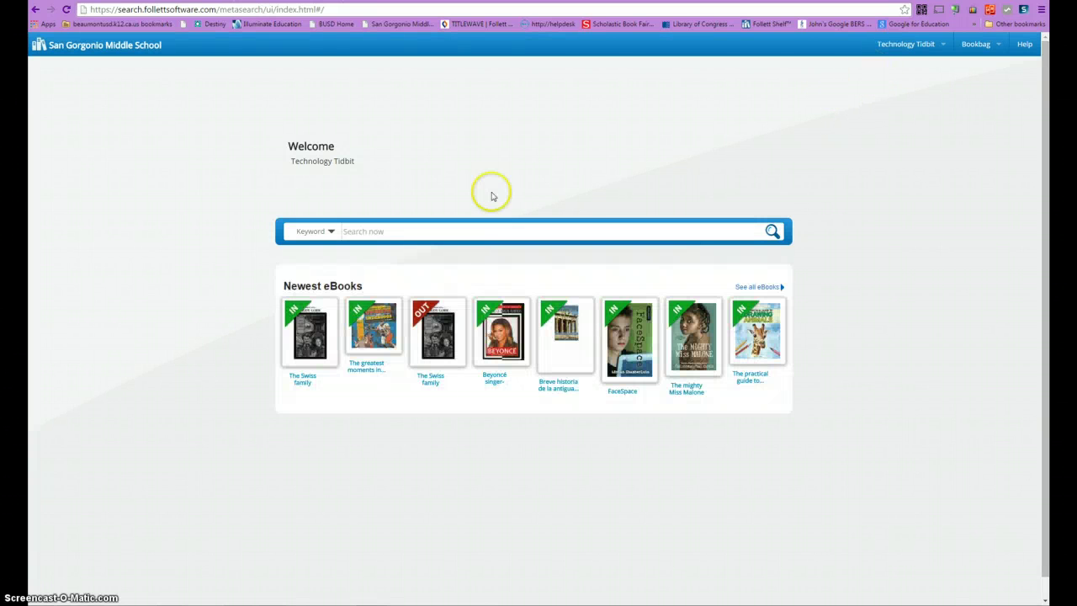
- Select the signed-in name under Welcome, then clear the selection
click(290, 161)
drag(290, 161, 358, 161)
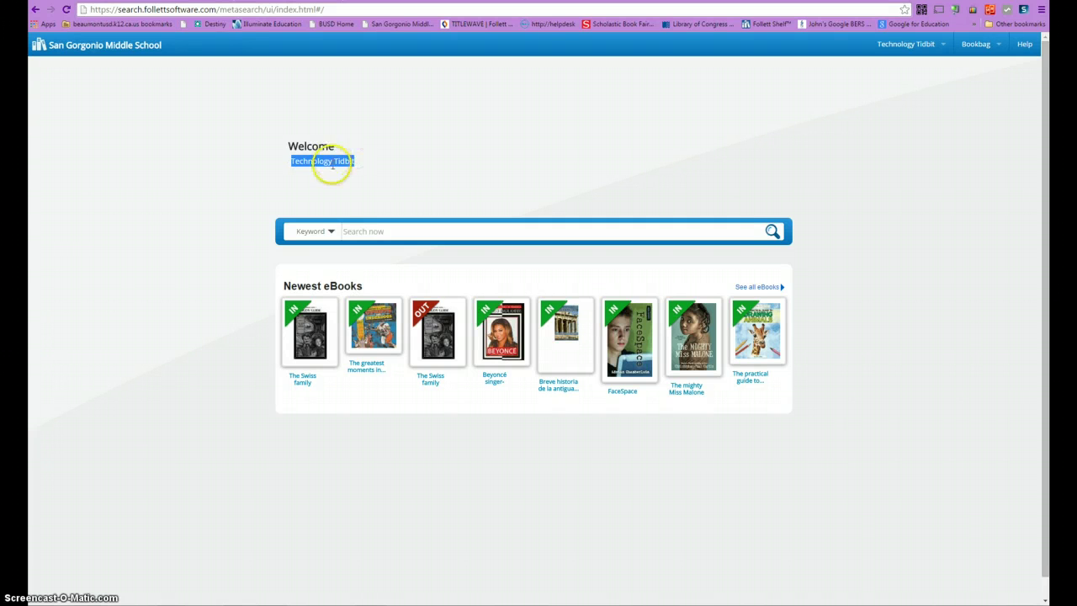
click(360, 164)
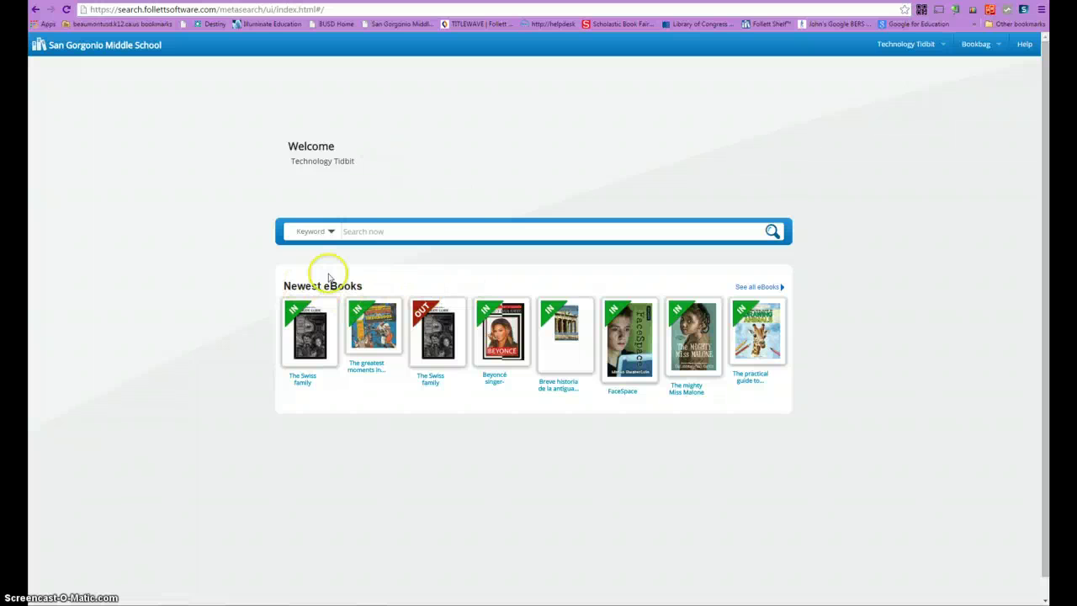
- Run a Keyword search for 'pyramids'
click(331, 233)
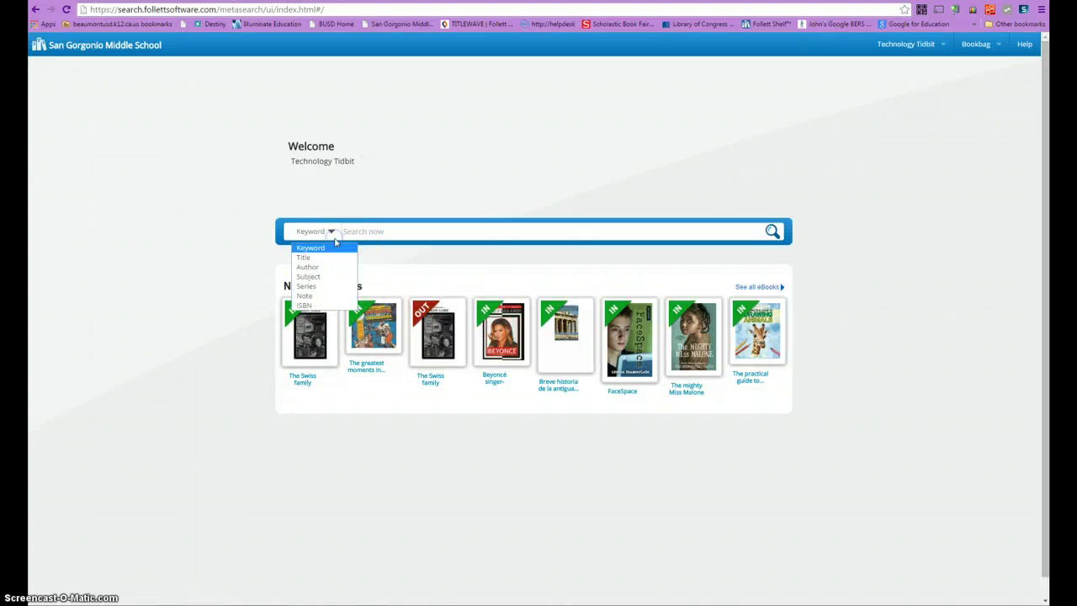
click(356, 228)
text(pyramids)
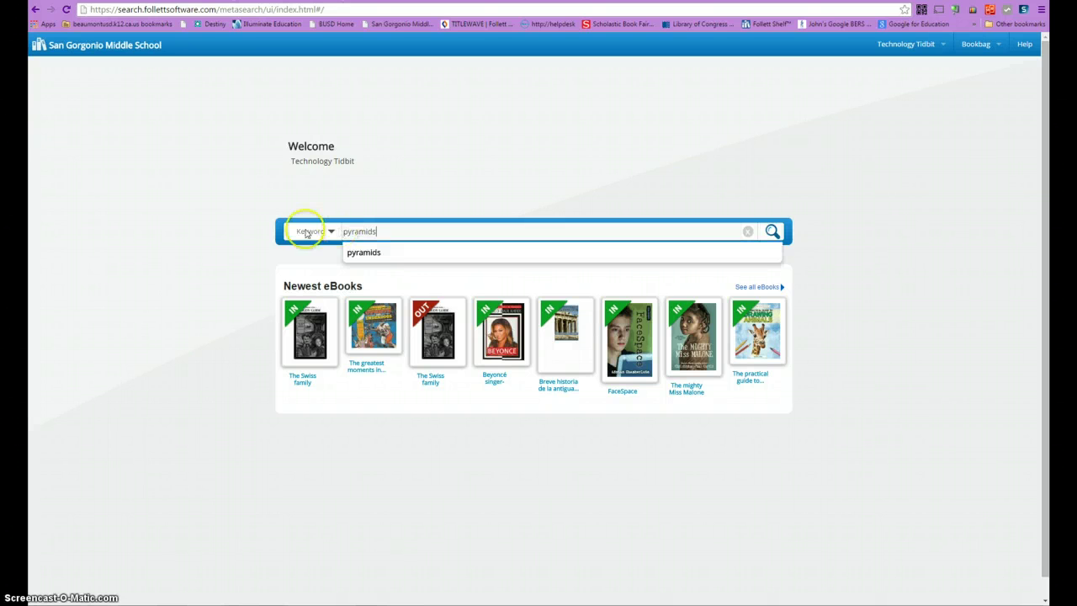
click(332, 232)
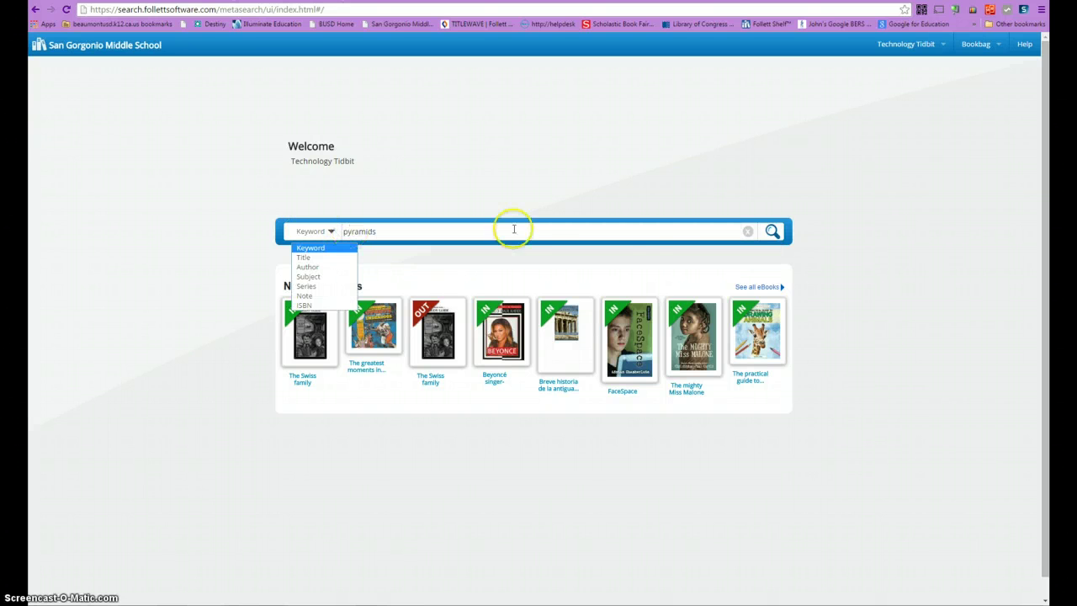
click(772, 231)
click(772, 231)
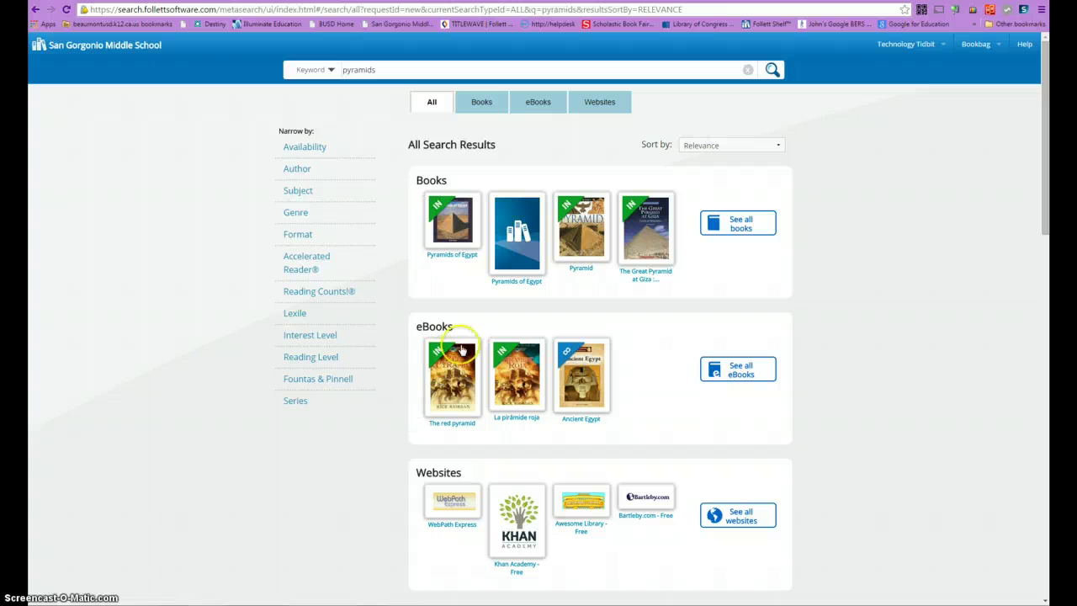
- Show all eBook results for pyramids and open The red pyramid
click(730, 379)
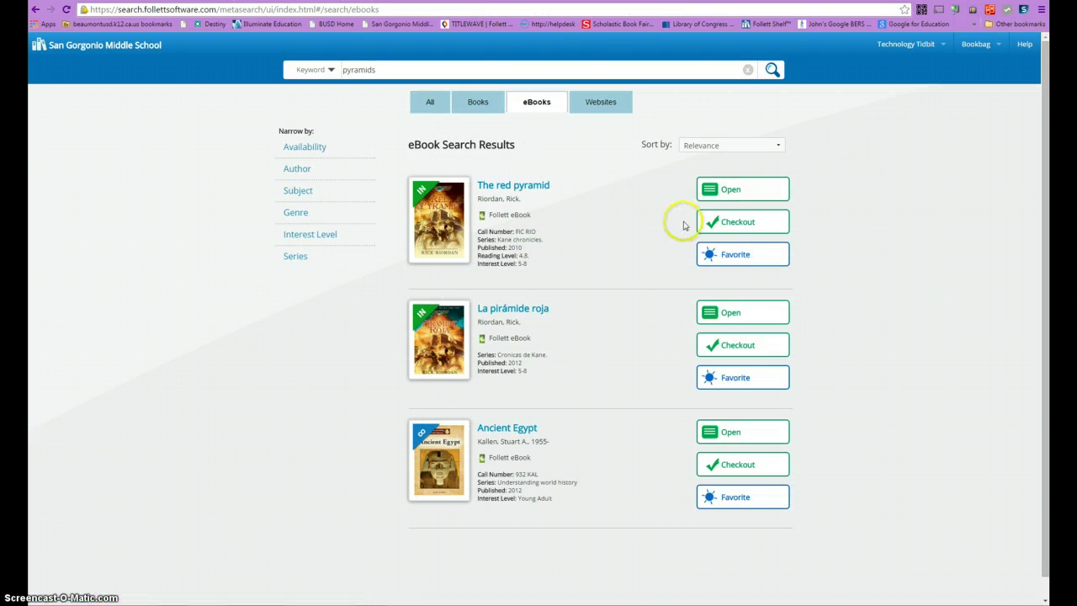
click(747, 194)
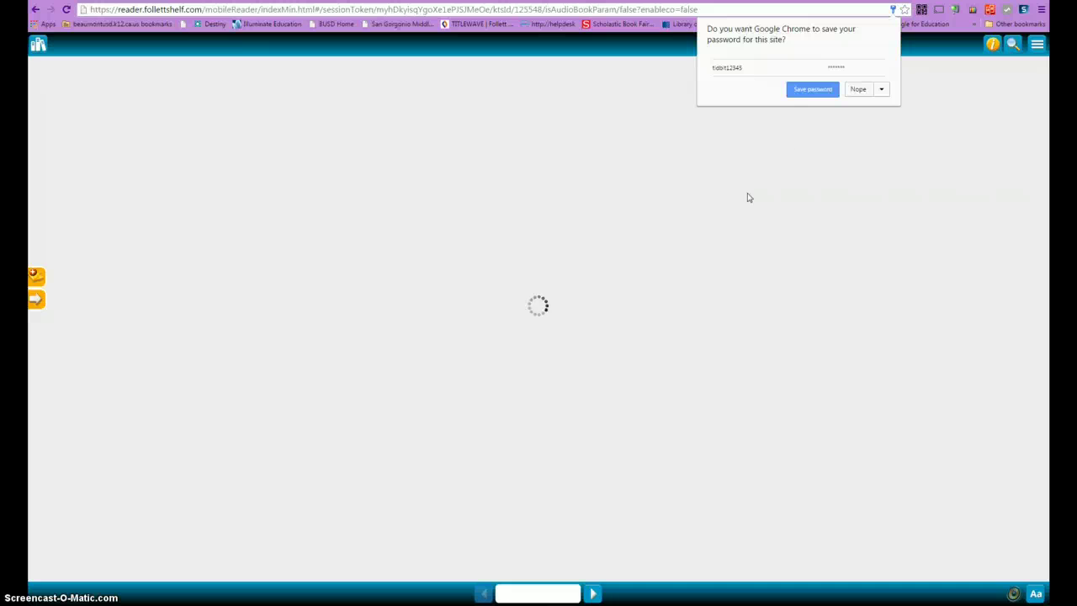
- Decline Chrome's password prompt and bring up the reader toolbars on page 2 of The Red Pyramid
click(852, 89)
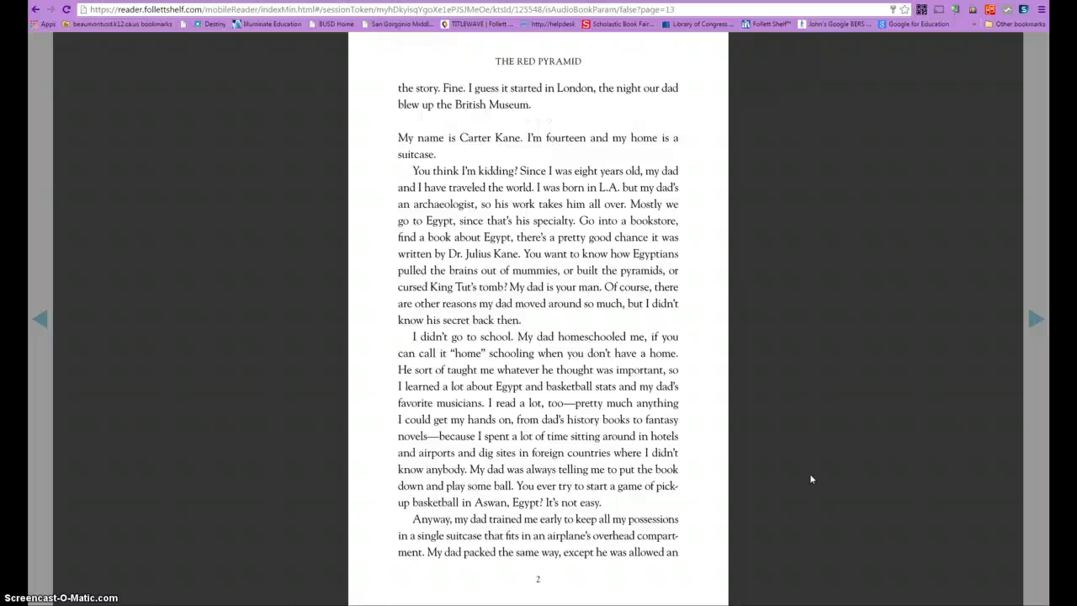
click(834, 553)
click(881, 107)
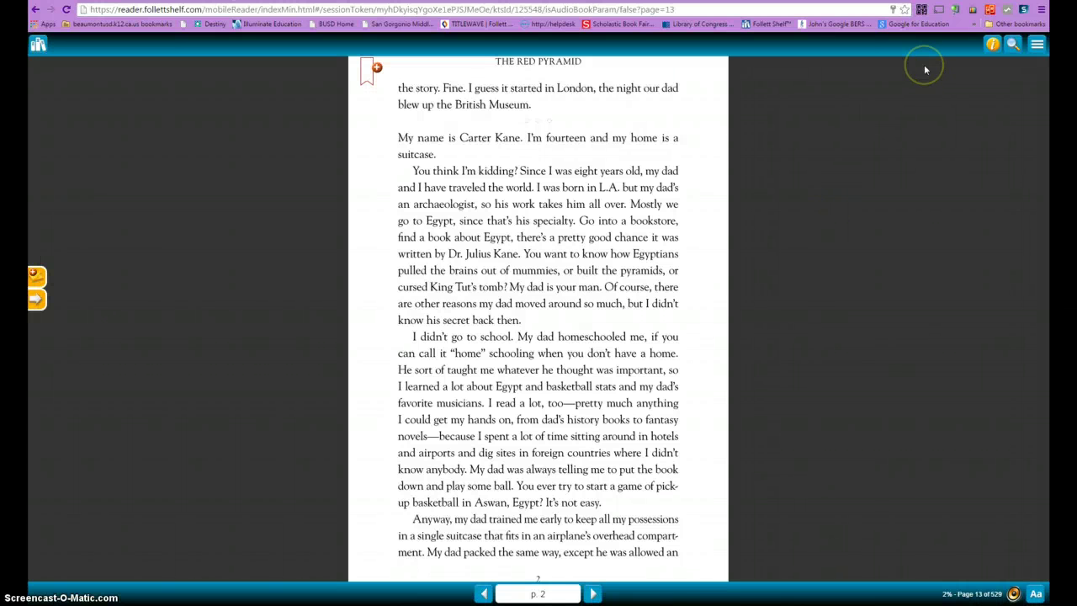
- Check out The Red Pyramid from its Information panel, due 04/22/2015, then close the panel
click(992, 49)
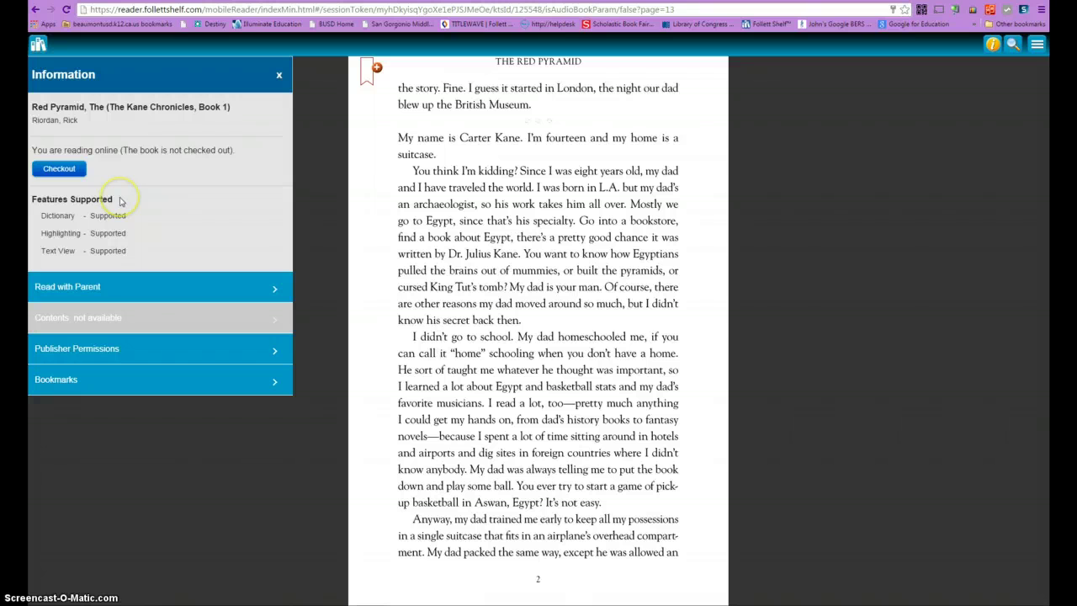
click(56, 171)
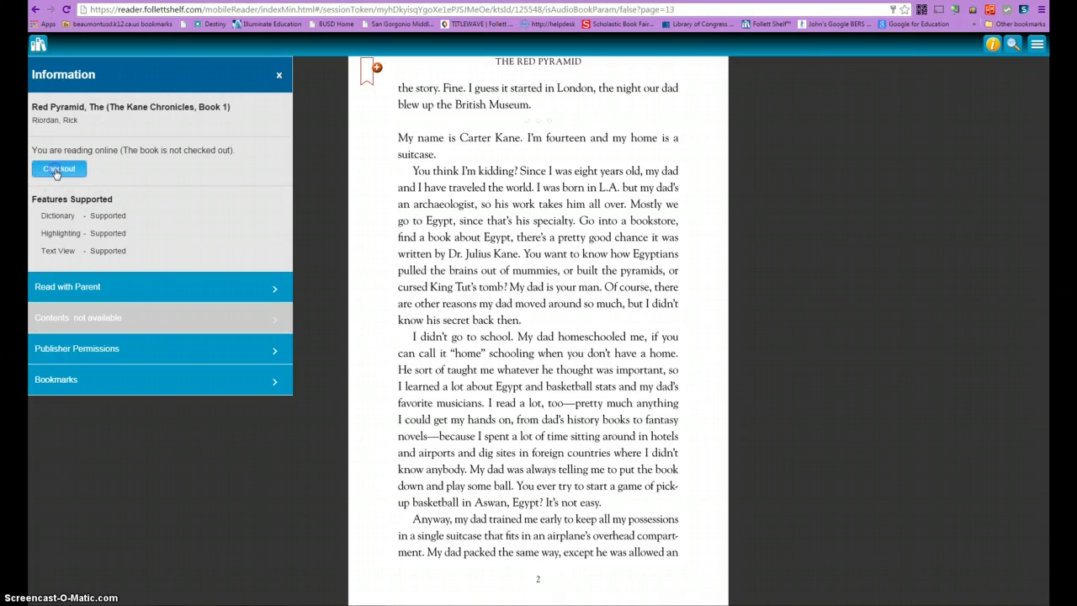
click(105, 158)
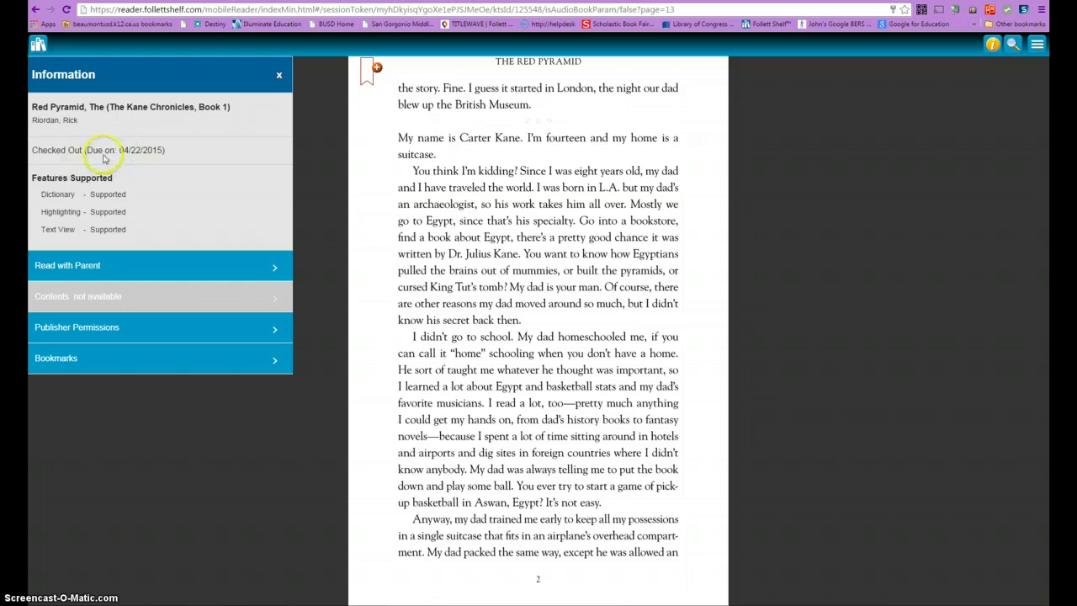
click(160, 159)
click(279, 77)
click(279, 76)
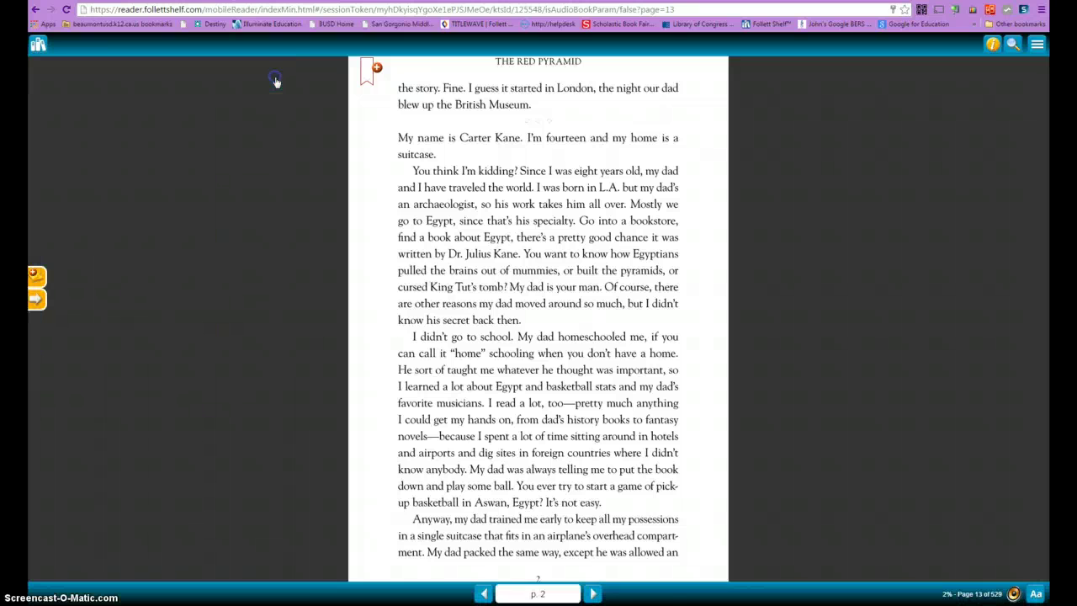
- Highlight 'My name is Carter Kane.' in yellow and open a note form for it
click(402, 141)
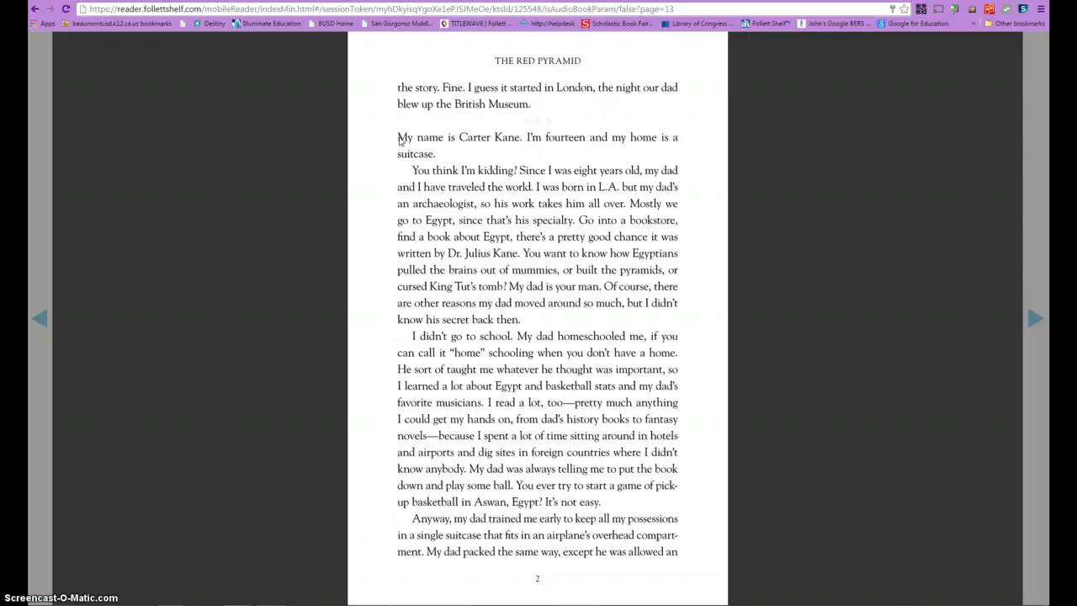
click(400, 140)
drag(402, 140, 512, 140)
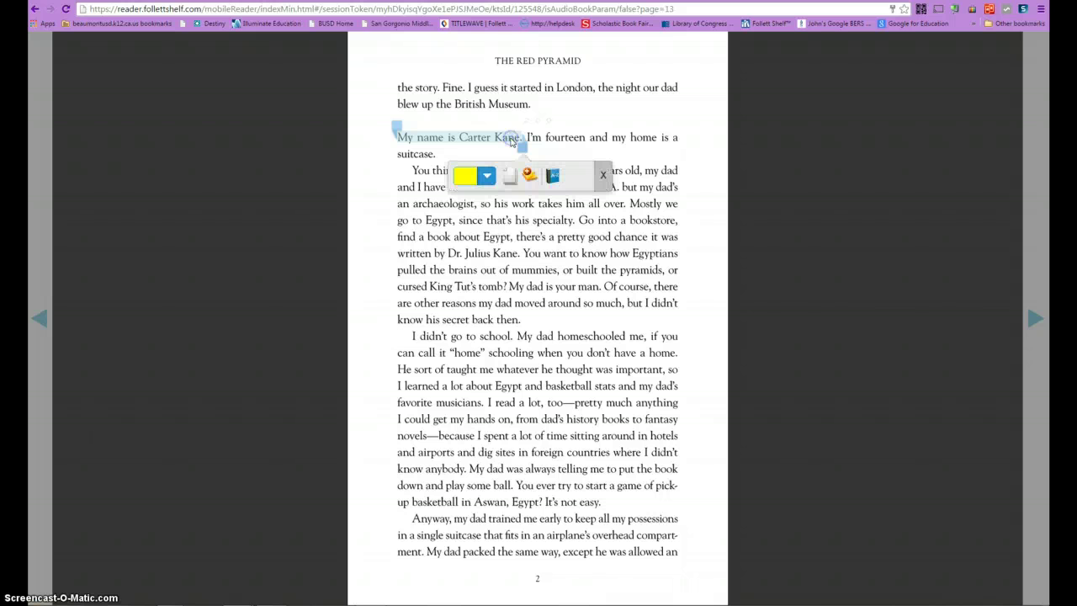
click(485, 181)
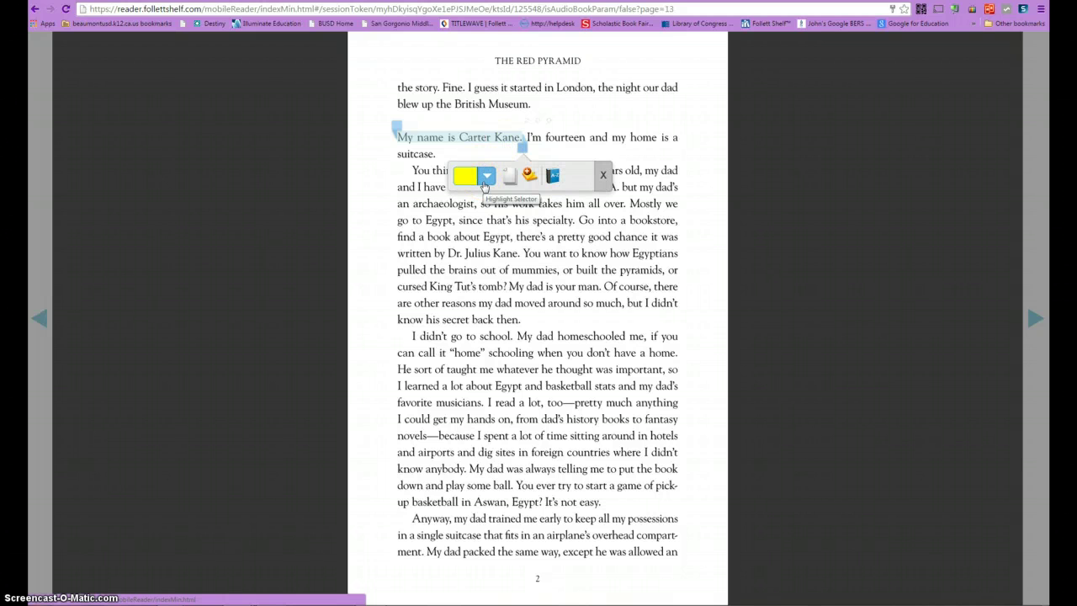
click(486, 180)
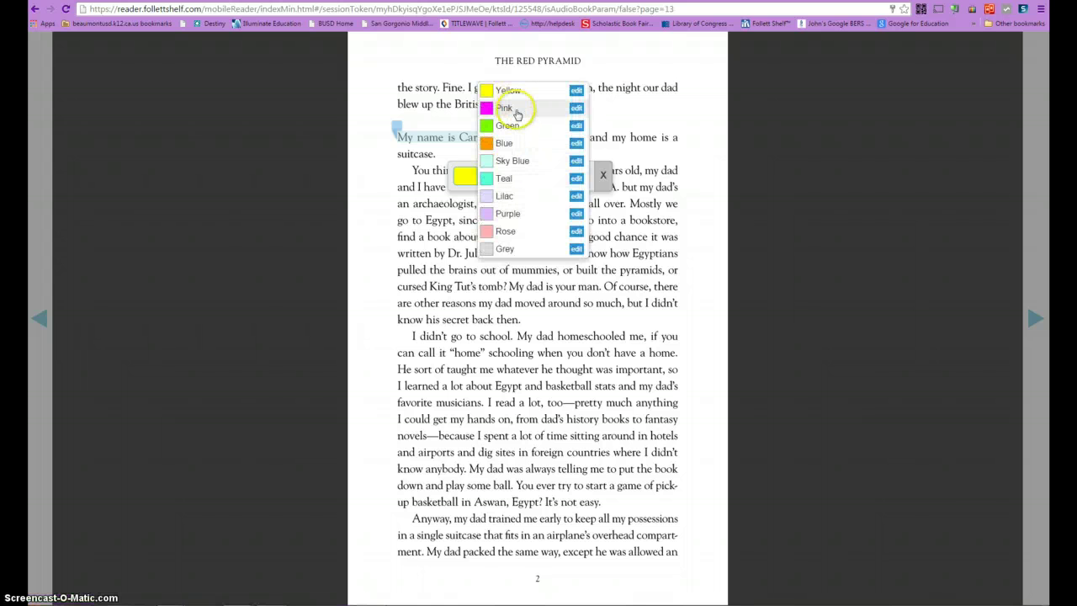
click(510, 91)
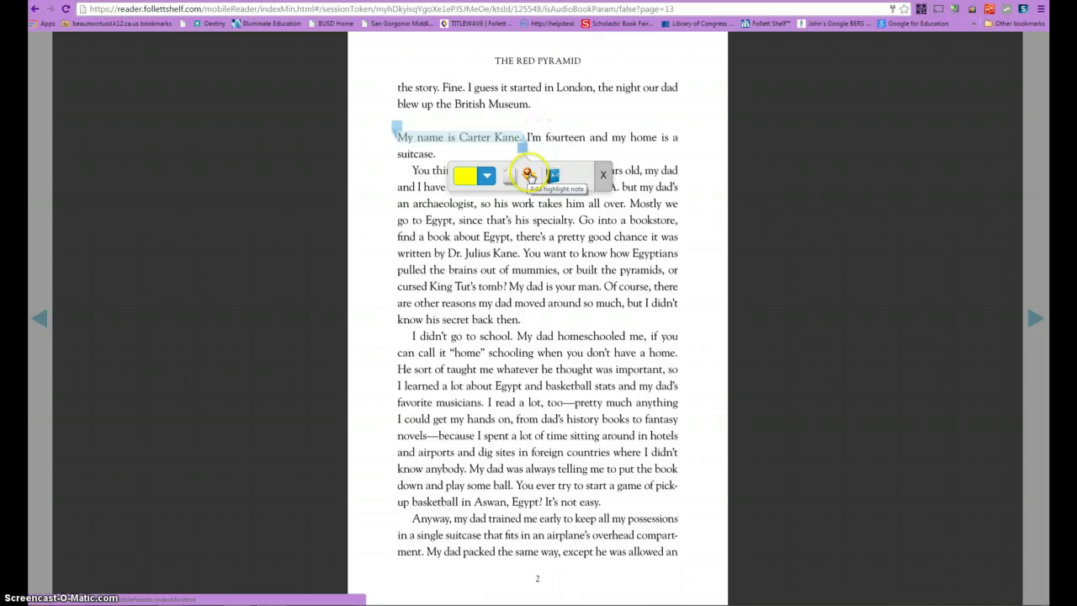
click(528, 175)
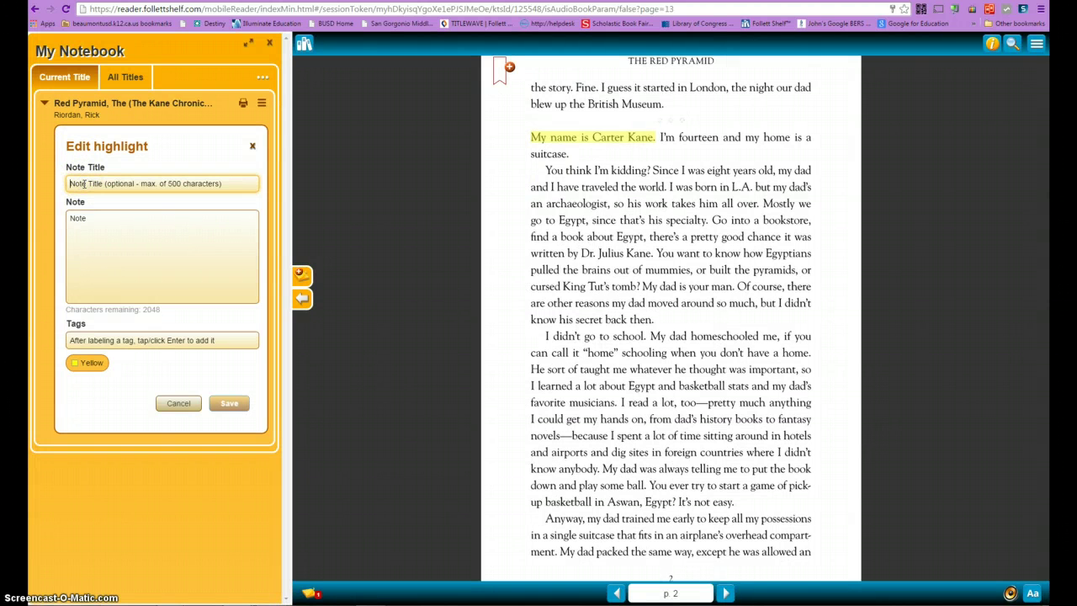
- Save the highlight note titled 'Character' with the text 'Main Character - Carter Kane'
text(Character)
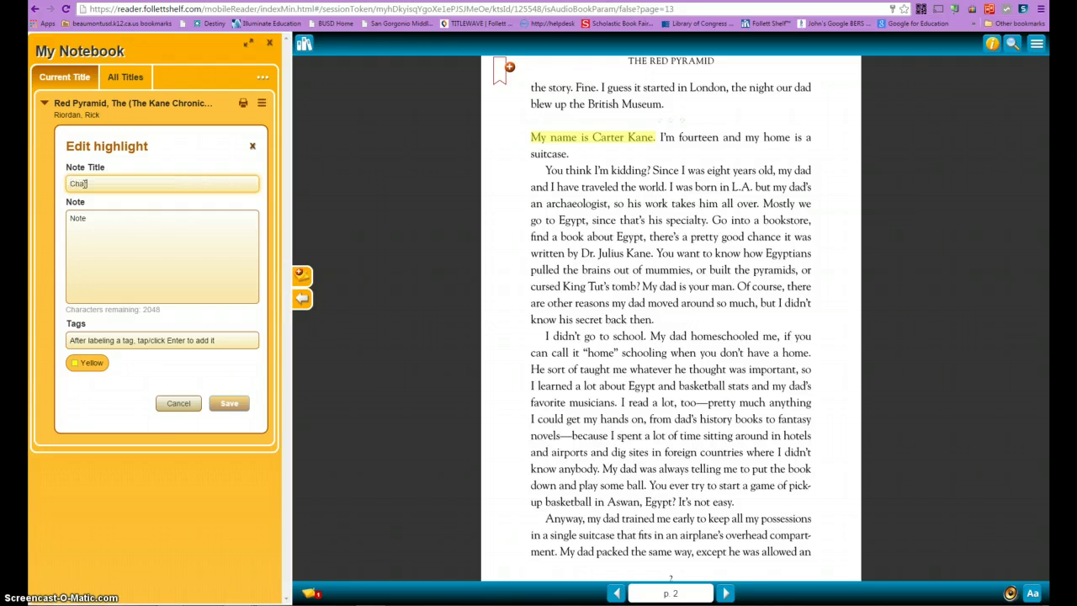
click(88, 228)
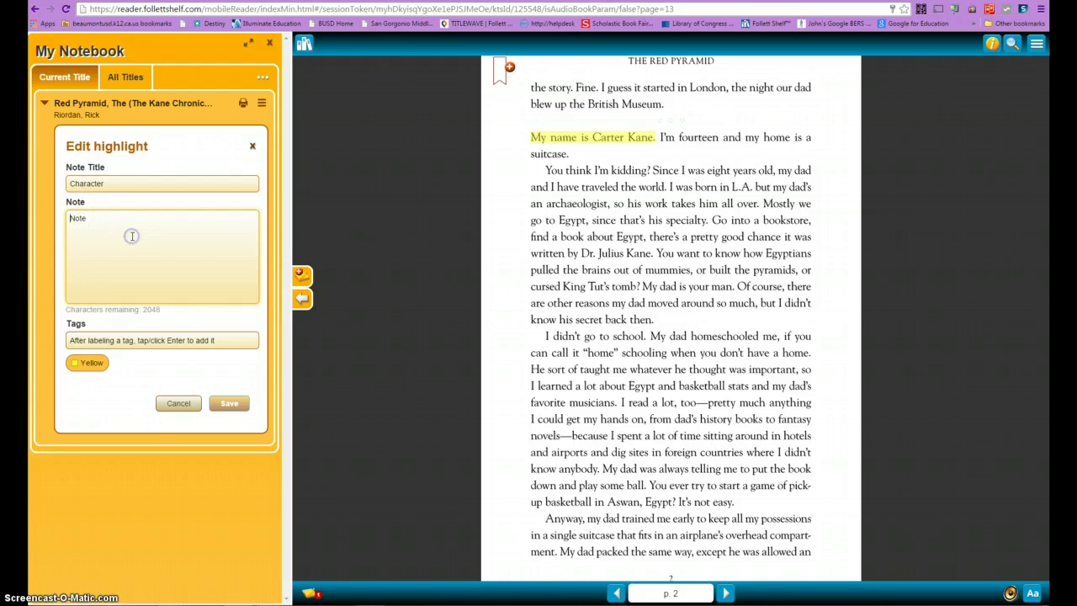
text(Main )
text(Chara)
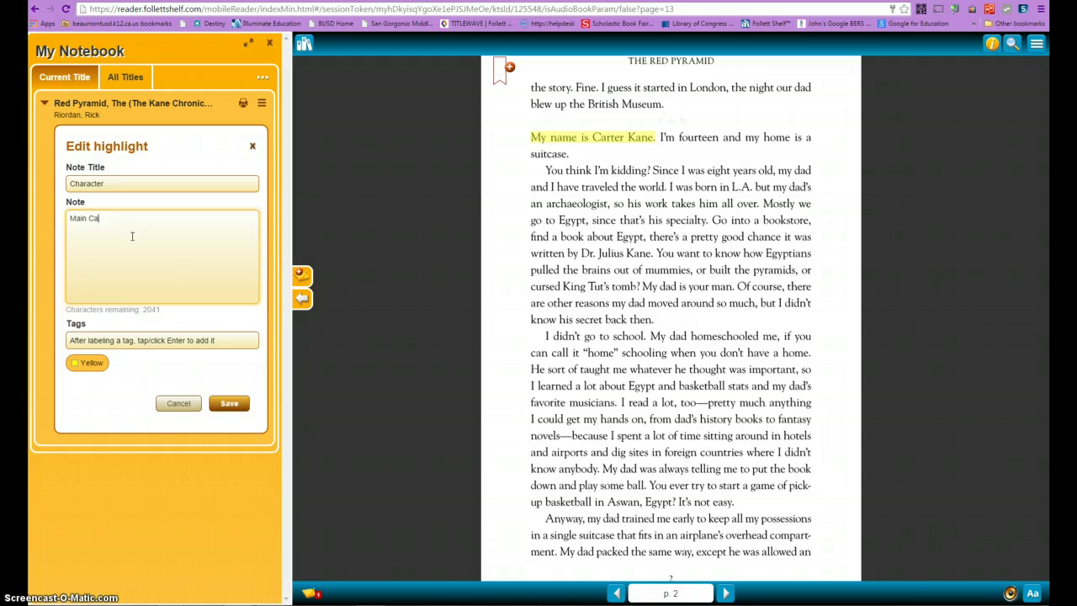
text(cter - Carter Kane)
click(84, 364)
click(76, 366)
click(227, 406)
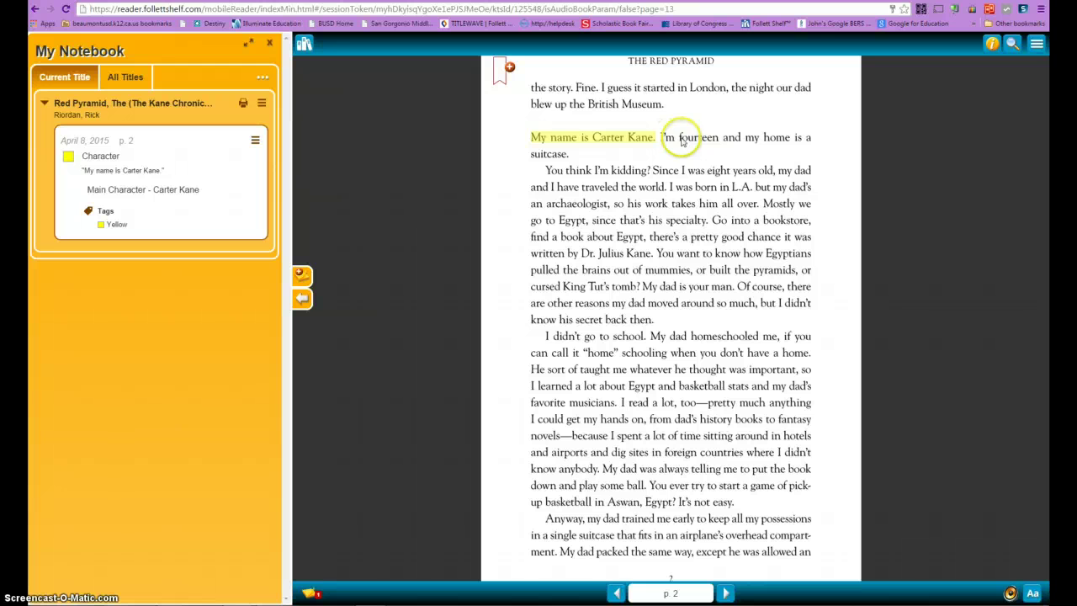
click(679, 139)
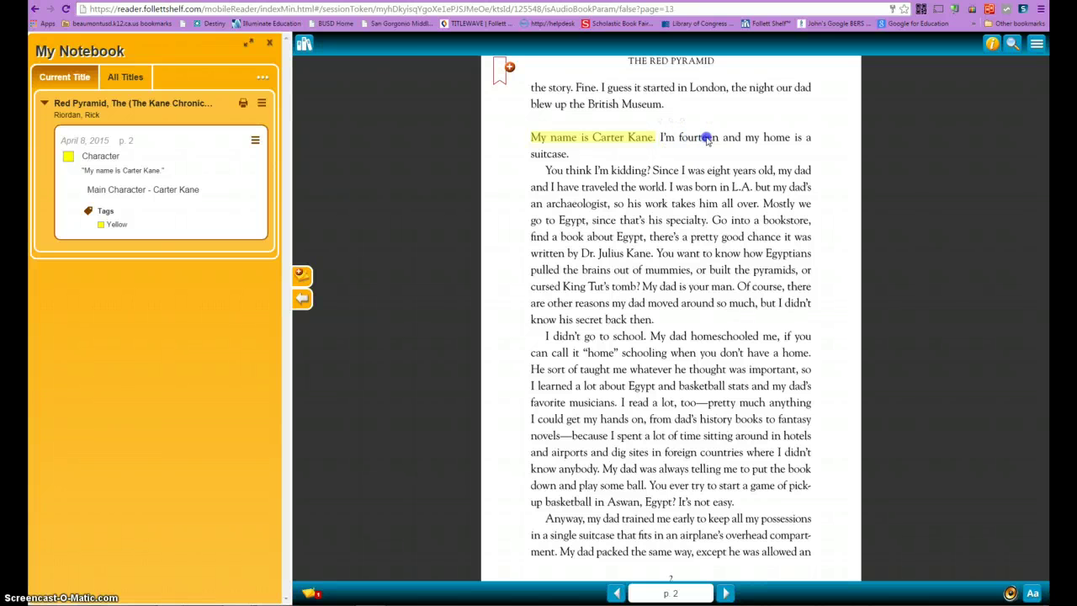
- Highlight the word 'fourteen' in yellow and close the My Notebook panel
double_click(681, 138)
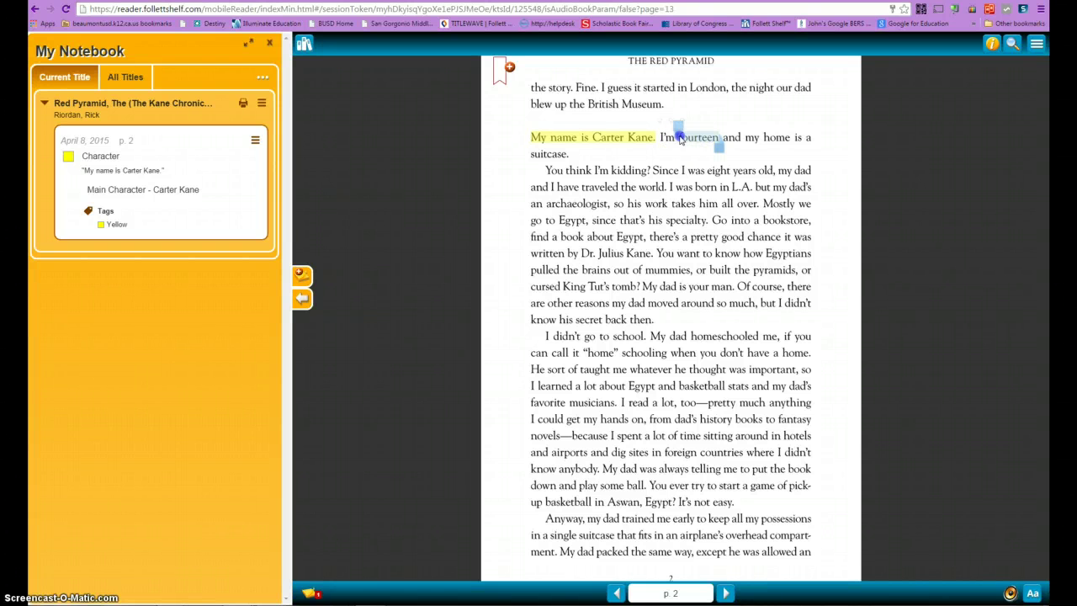
click(659, 178)
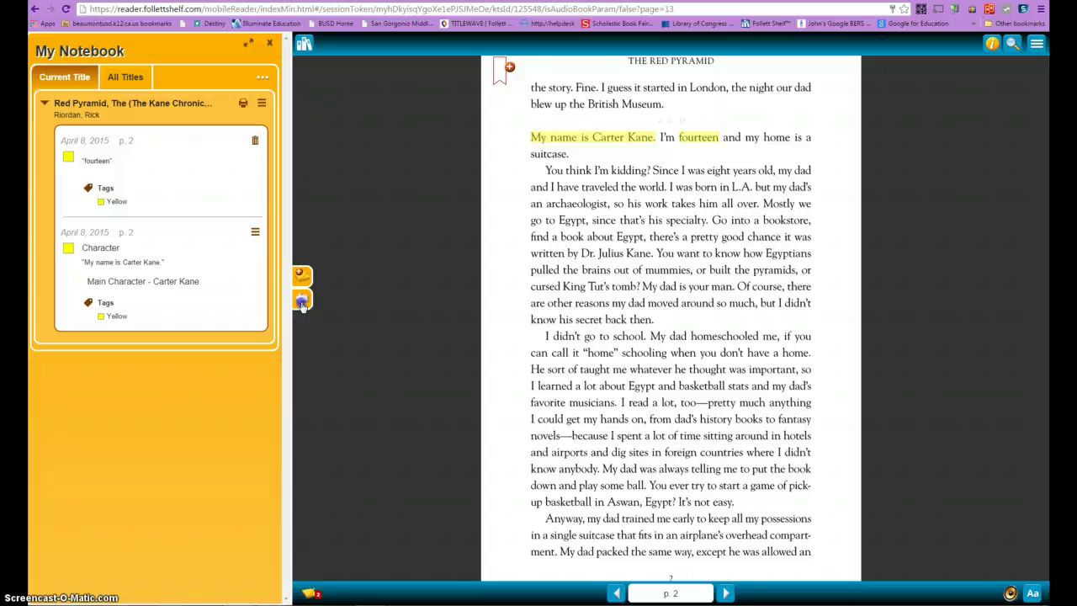
click(302, 303)
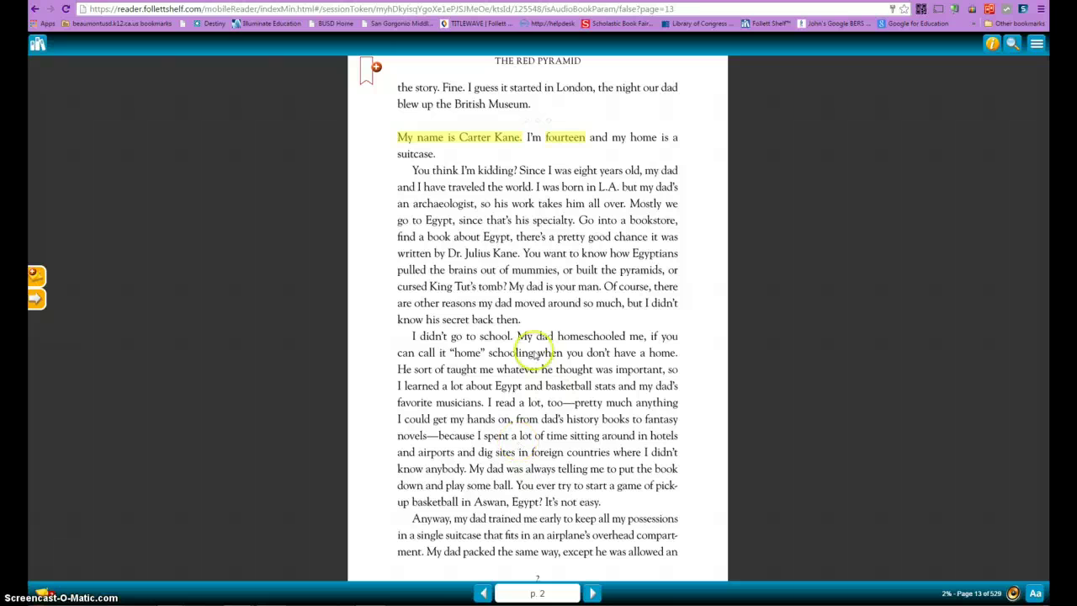
double_click(415, 207)
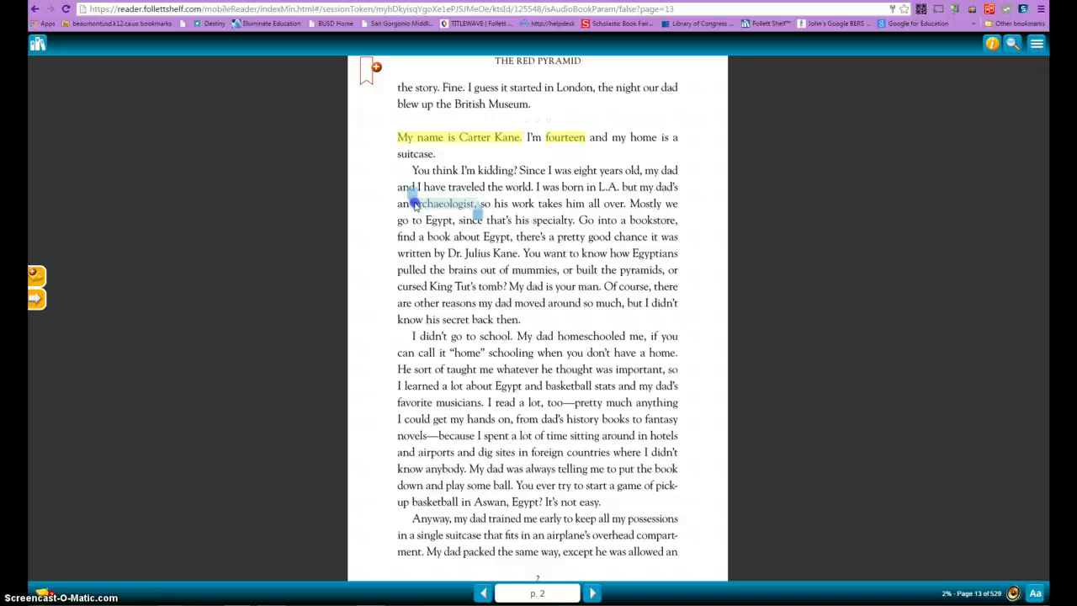
click(476, 203)
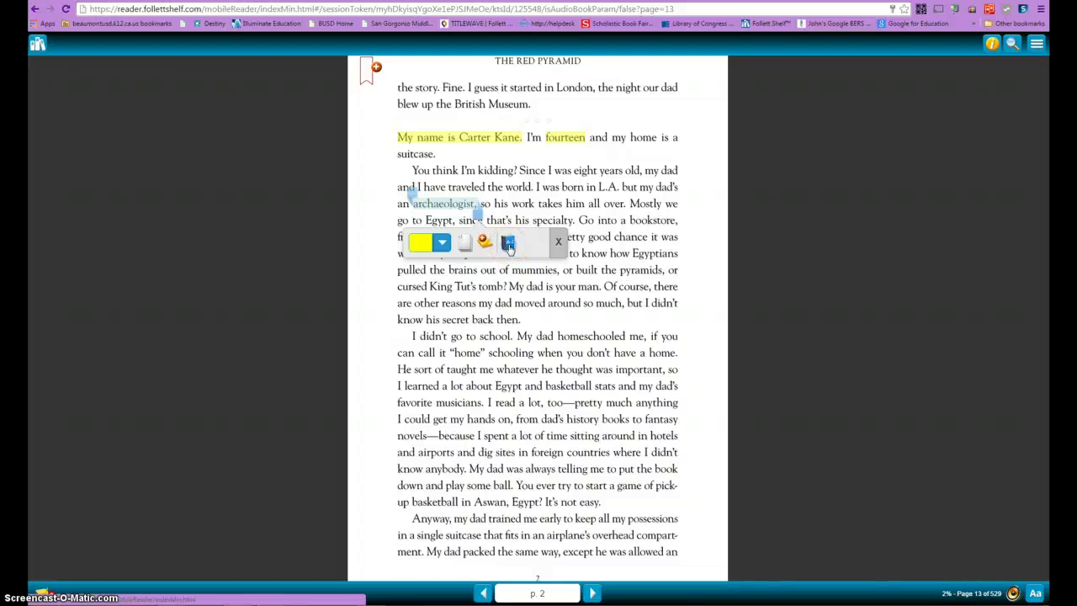
click(509, 244)
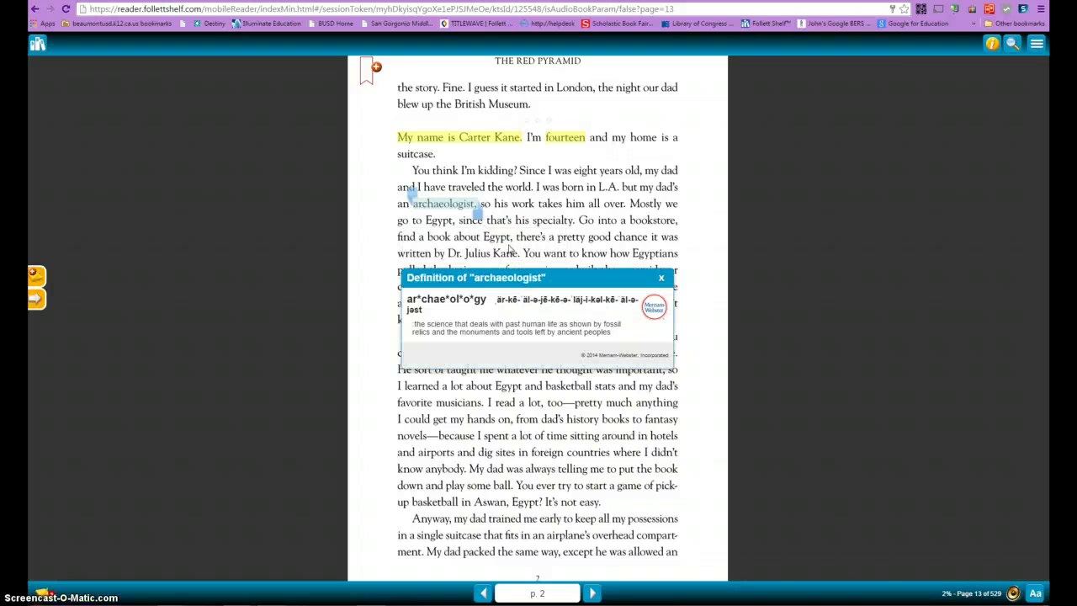
click(654, 306)
click(661, 280)
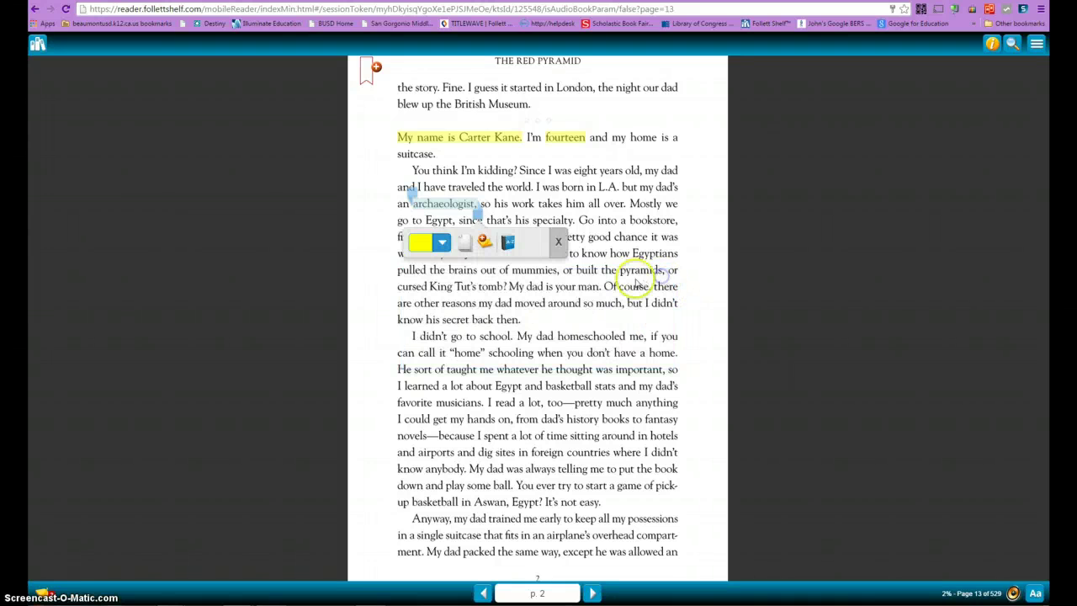
click(554, 238)
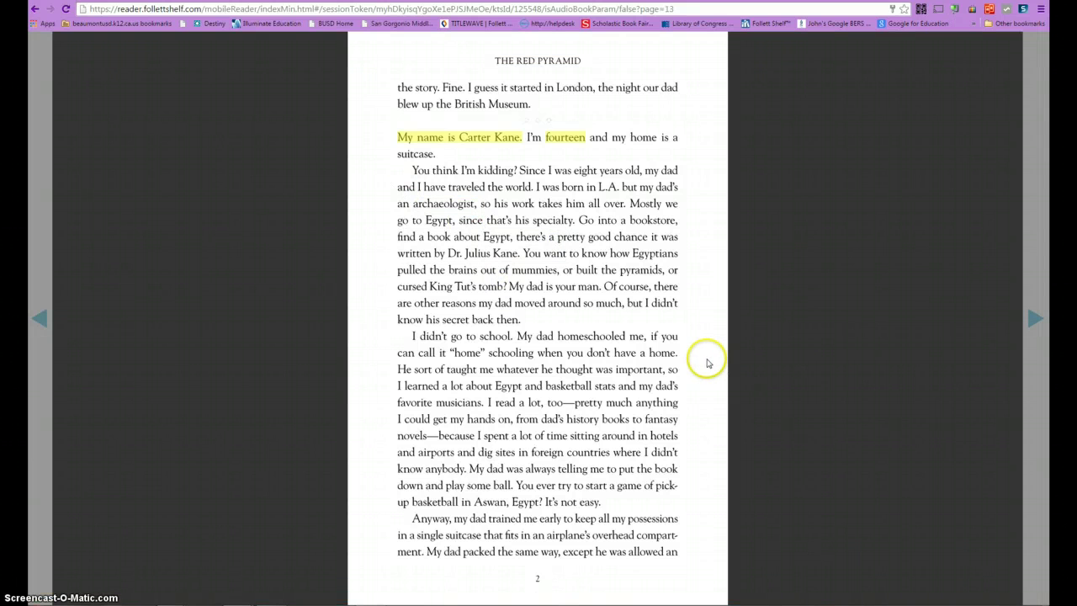
click(865, 126)
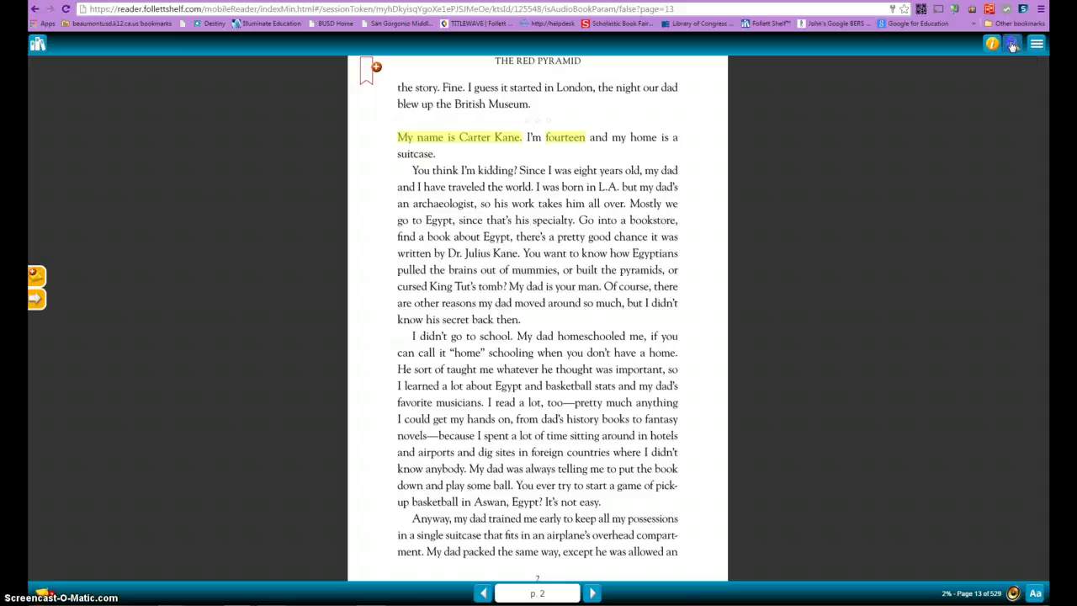
- Search the book for 'egypt' and jump to the second result on page 2
click(1012, 45)
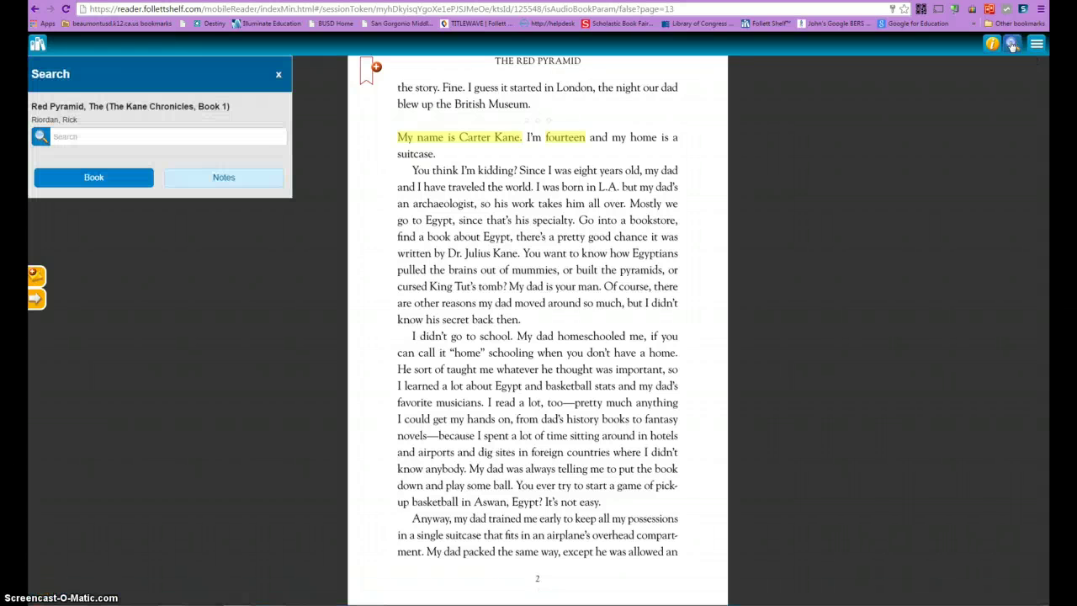
click(99, 141)
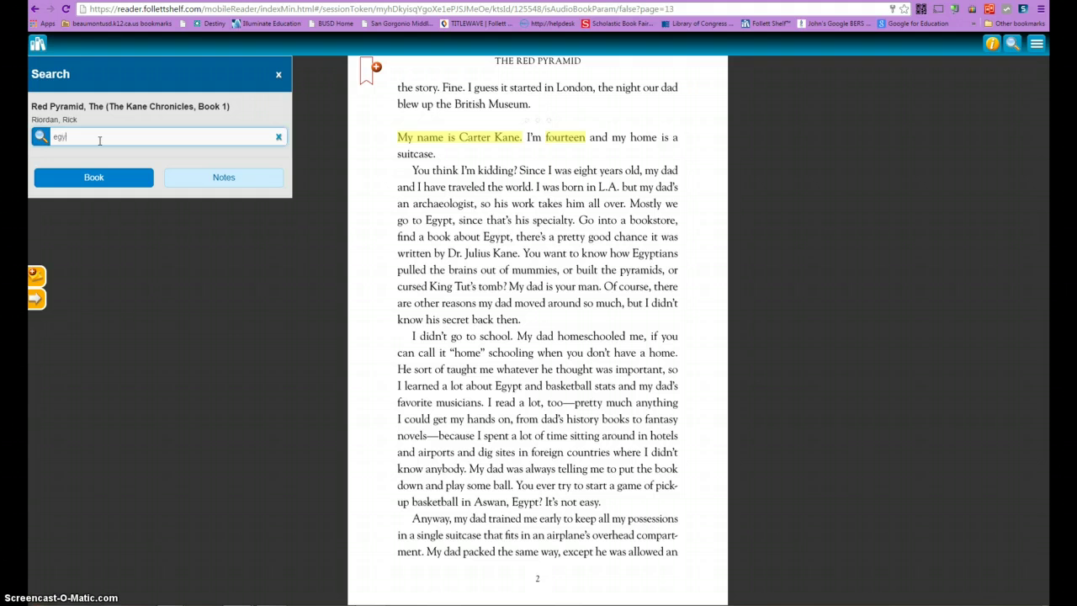
text(egypt)
click(38, 141)
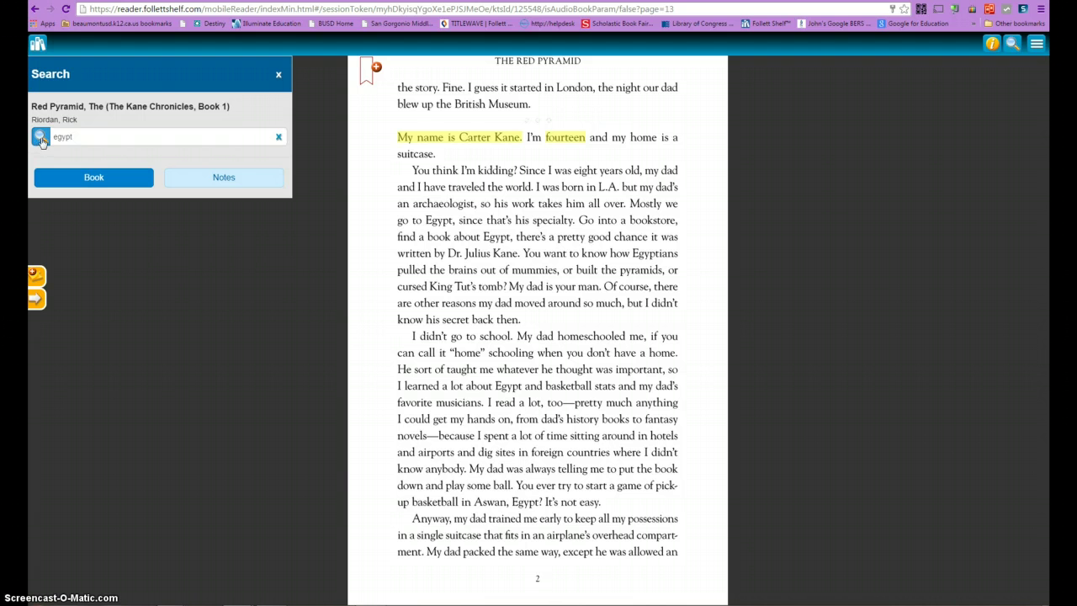
click(41, 140)
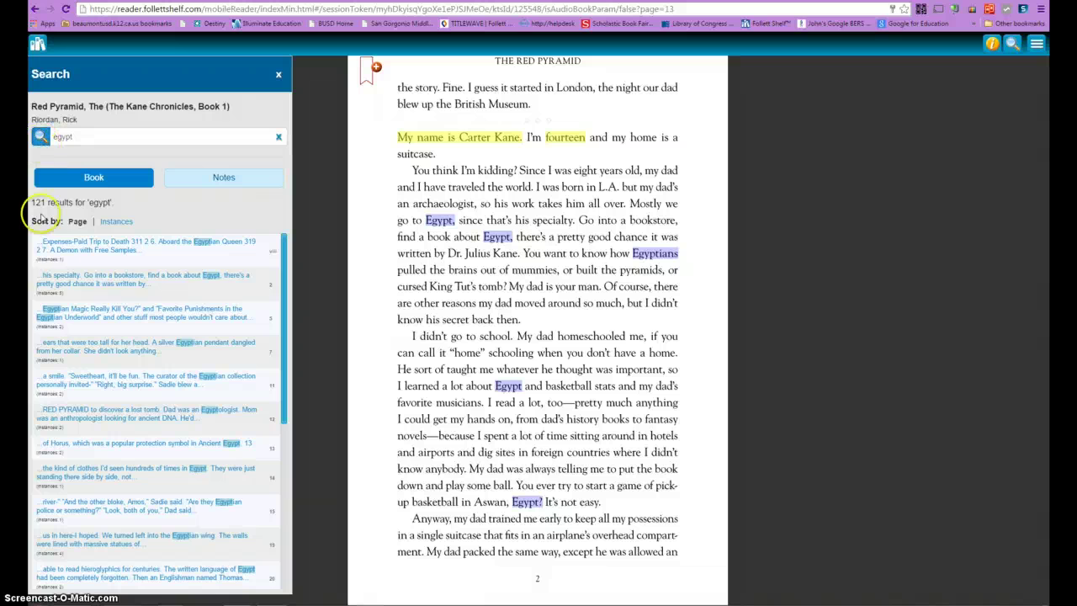
click(72, 289)
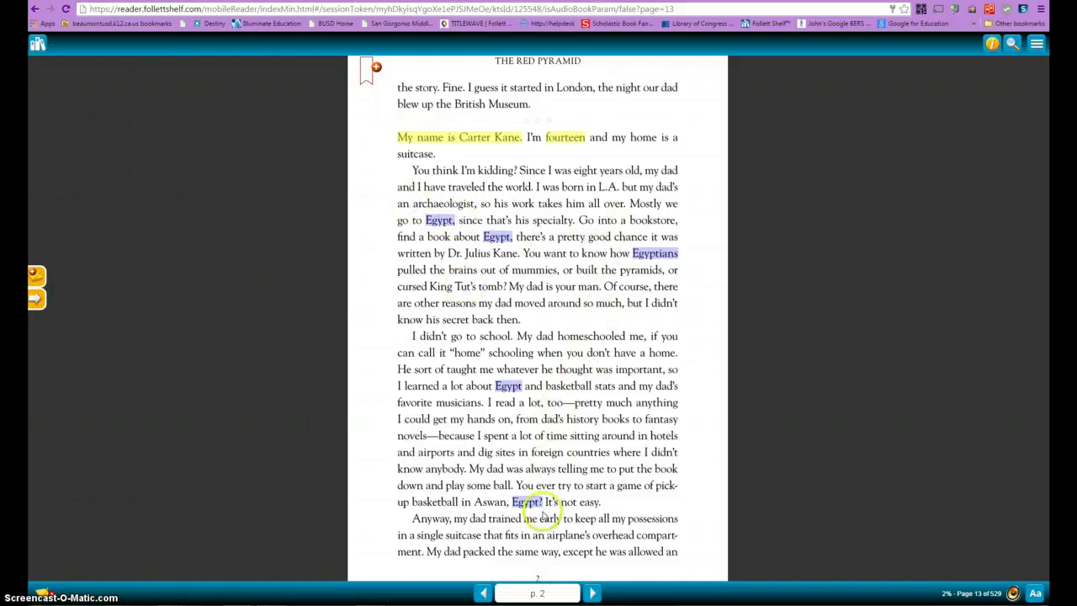
- Highlight 'Aswan, Egypt?' in pink and give its note the title Settings
click(475, 502)
drag(533, 502, 534, 503)
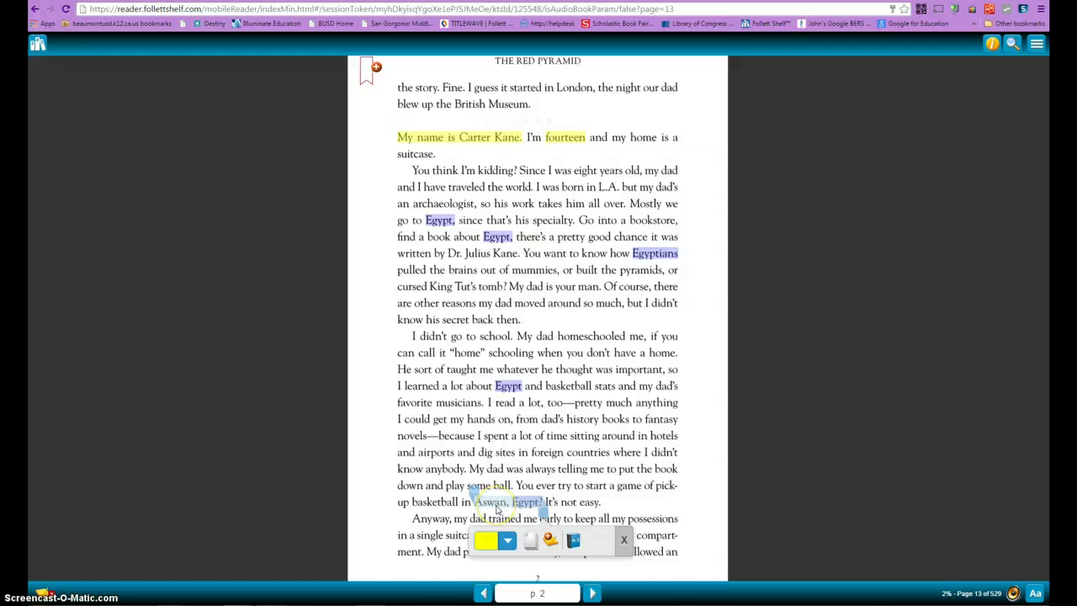
click(508, 540)
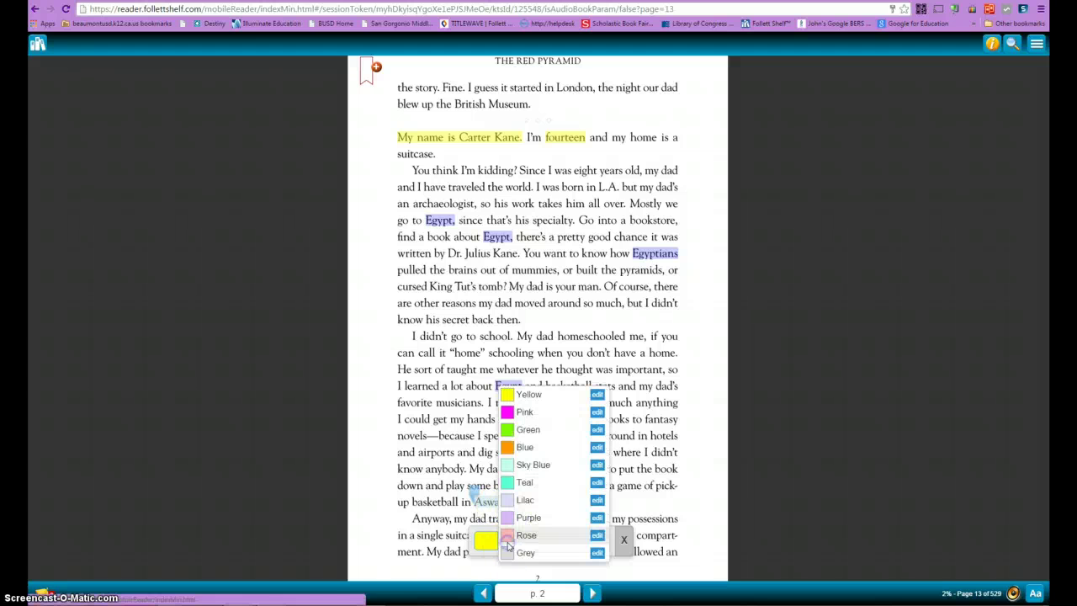
click(525, 411)
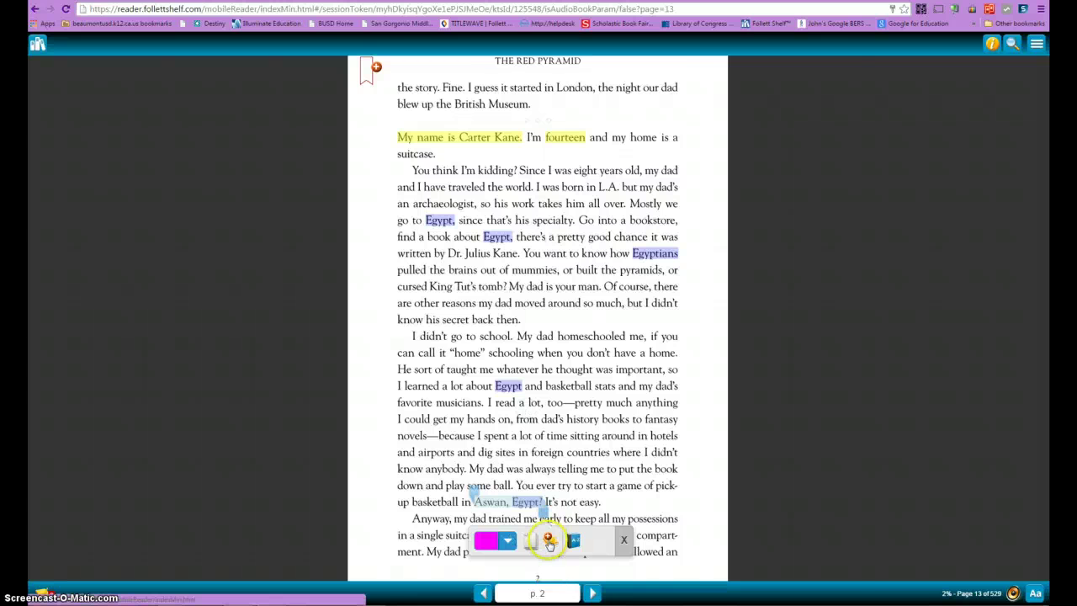
click(87, 184)
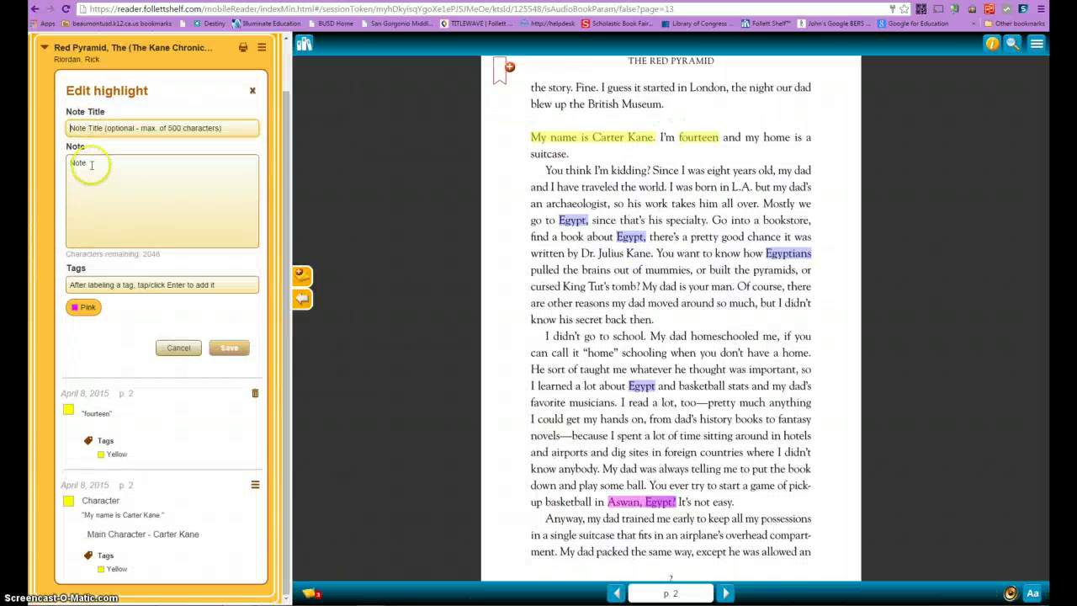
click(98, 125)
text(Se)
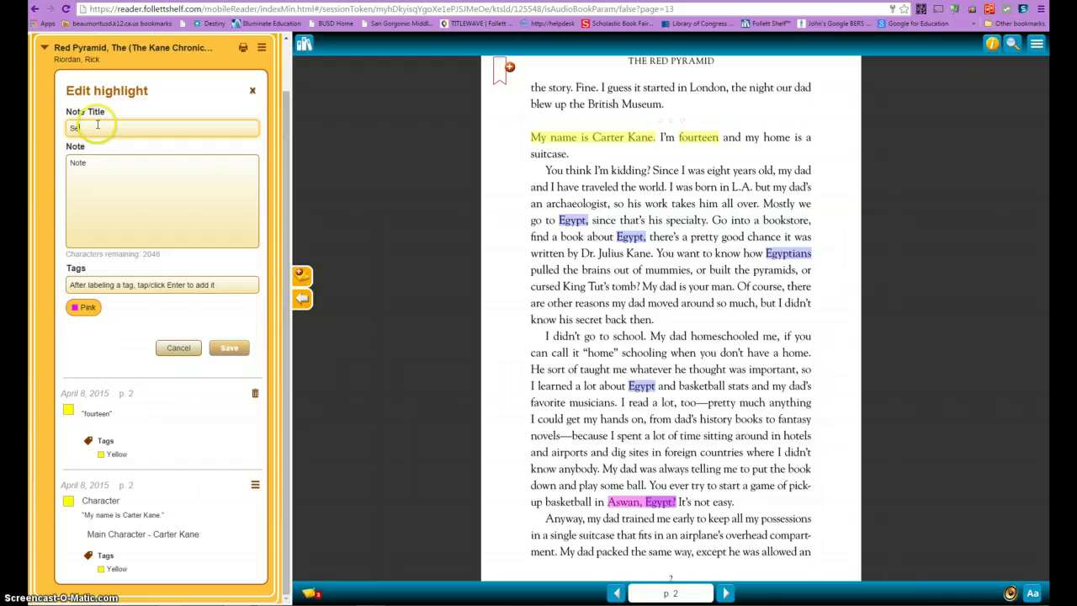
text(ttings)
- Write the note 'Where the story takes place', fix the capital-H typo, and save it
click(97, 191)
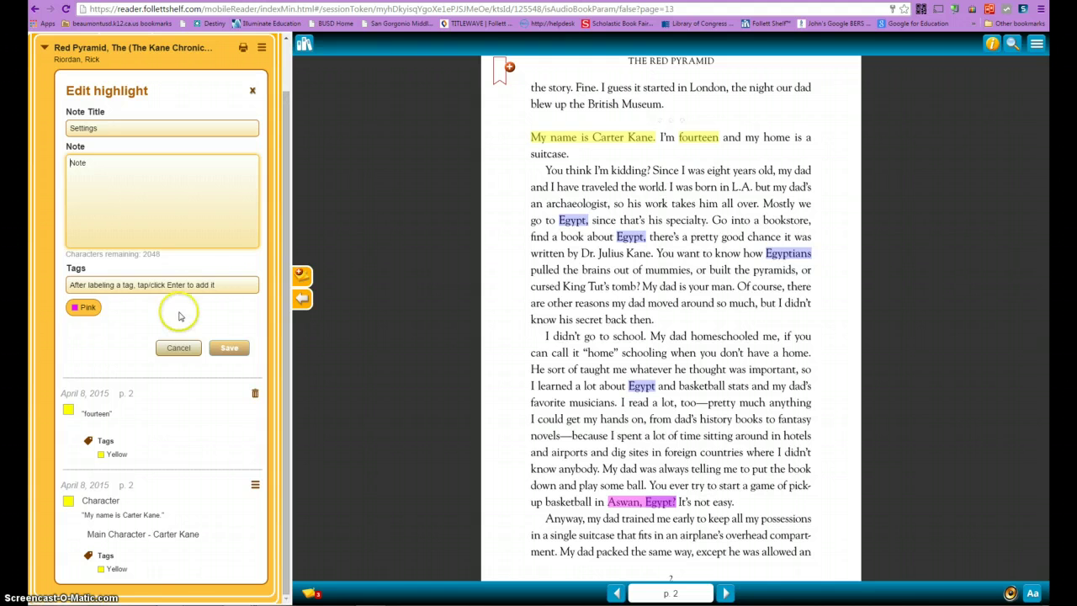
click(218, 354)
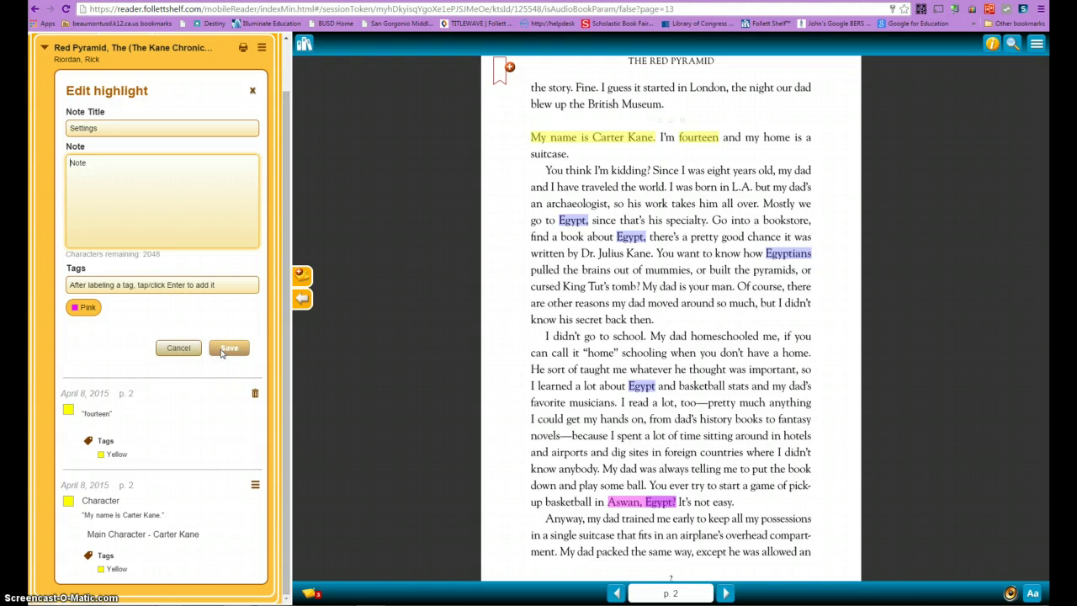
click(239, 349)
click(177, 333)
click(122, 202)
click(235, 351)
click(95, 183)
text(WHere the st)
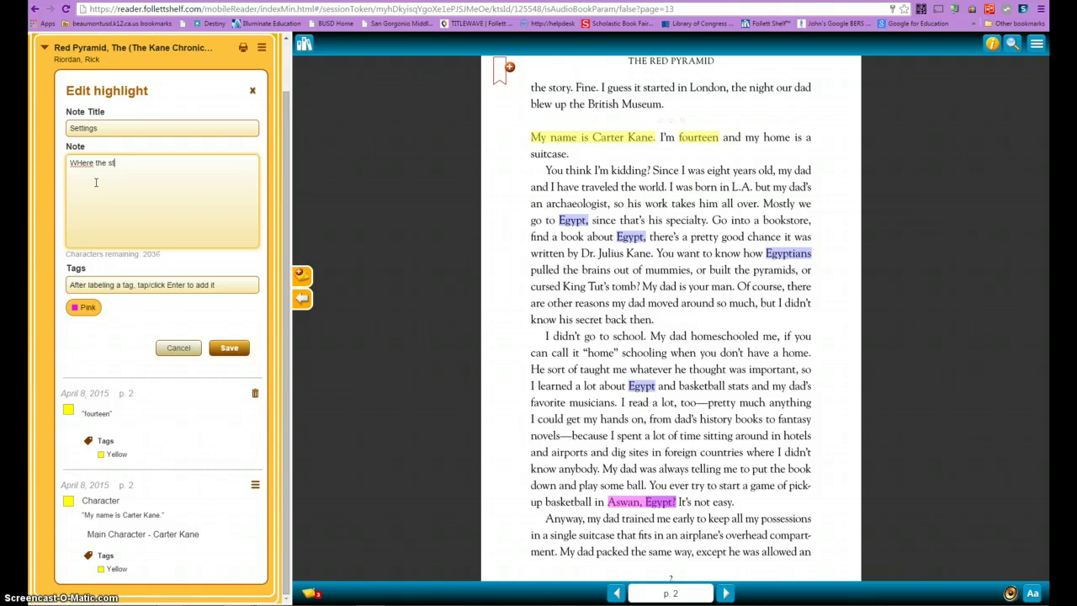
text(ory takes place)
click(82, 163)
key(BackSpace)
text(h)
click(226, 352)
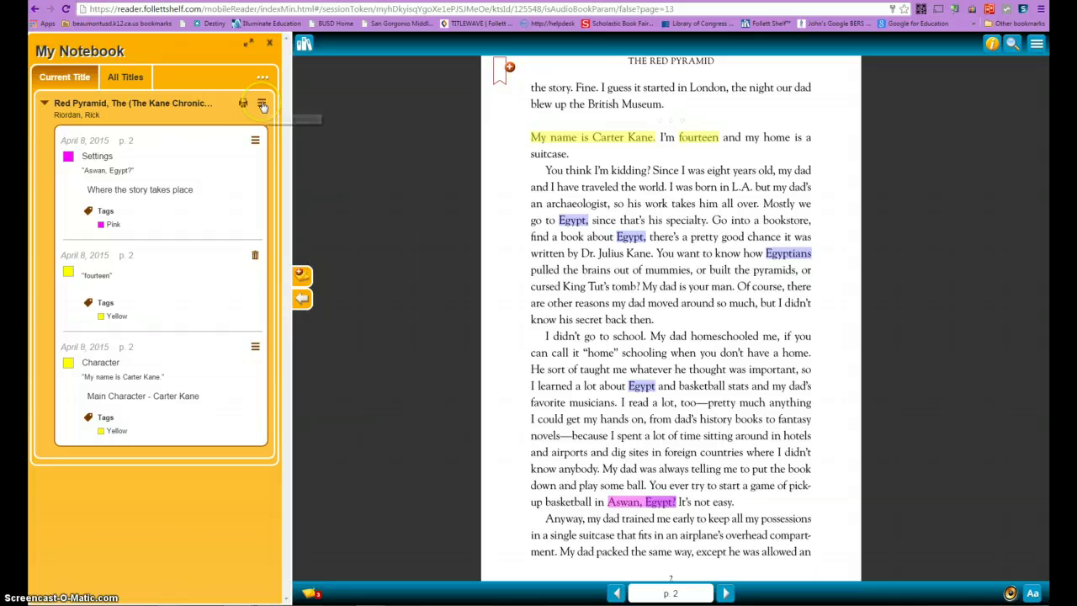
- Add an MLA 7 citation for The Red Pyramid to My Notebook
click(261, 105)
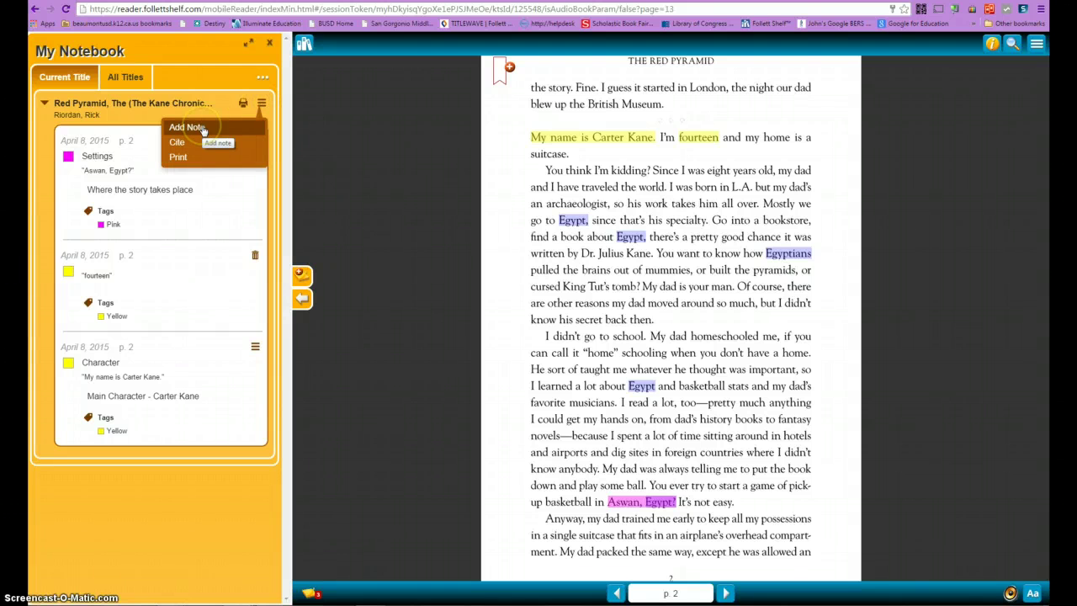
click(179, 143)
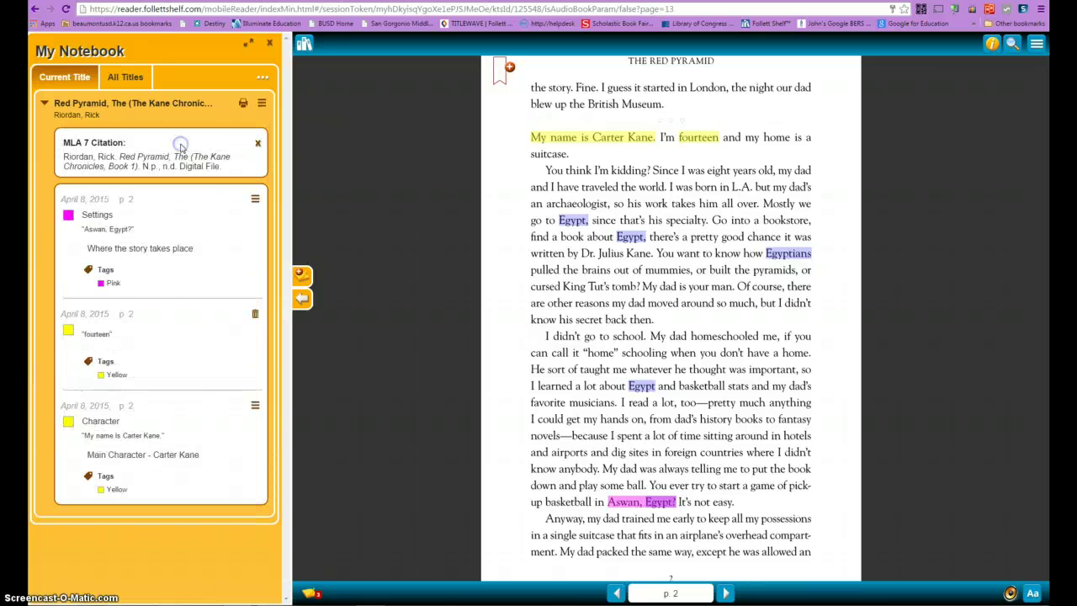
click(221, 168)
- Open the notes' print preview, cancel it, and close the notebook panel
click(262, 103)
click(178, 158)
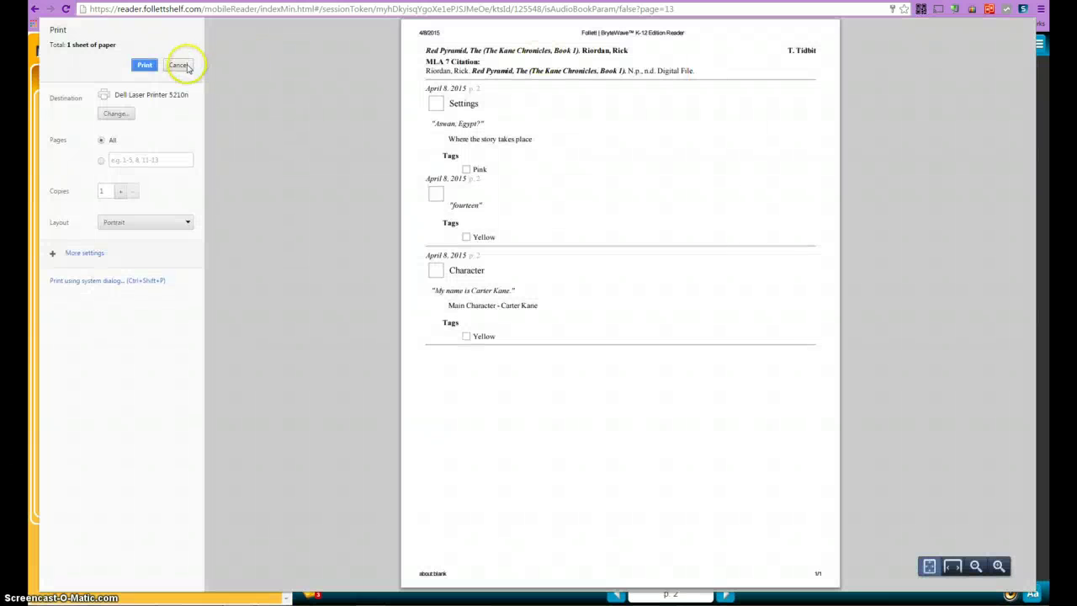
click(177, 64)
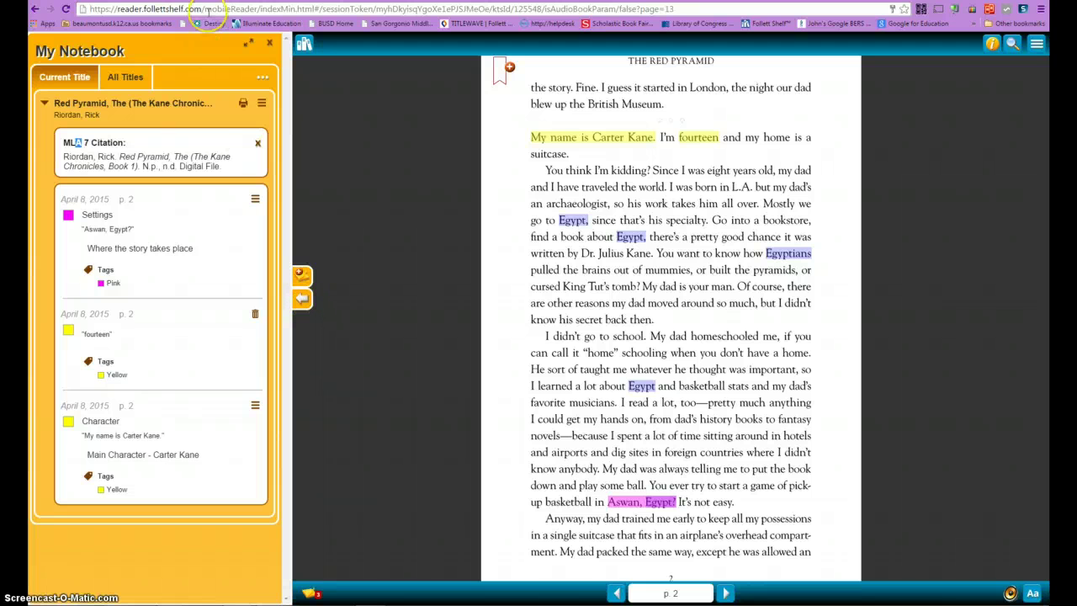
click(269, 45)
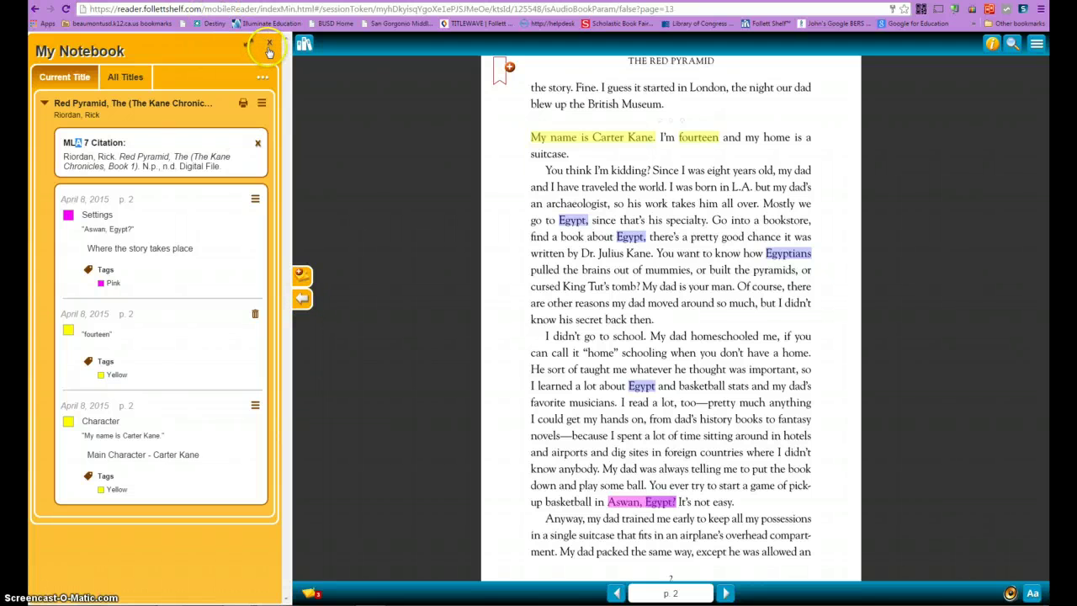
click(268, 49)
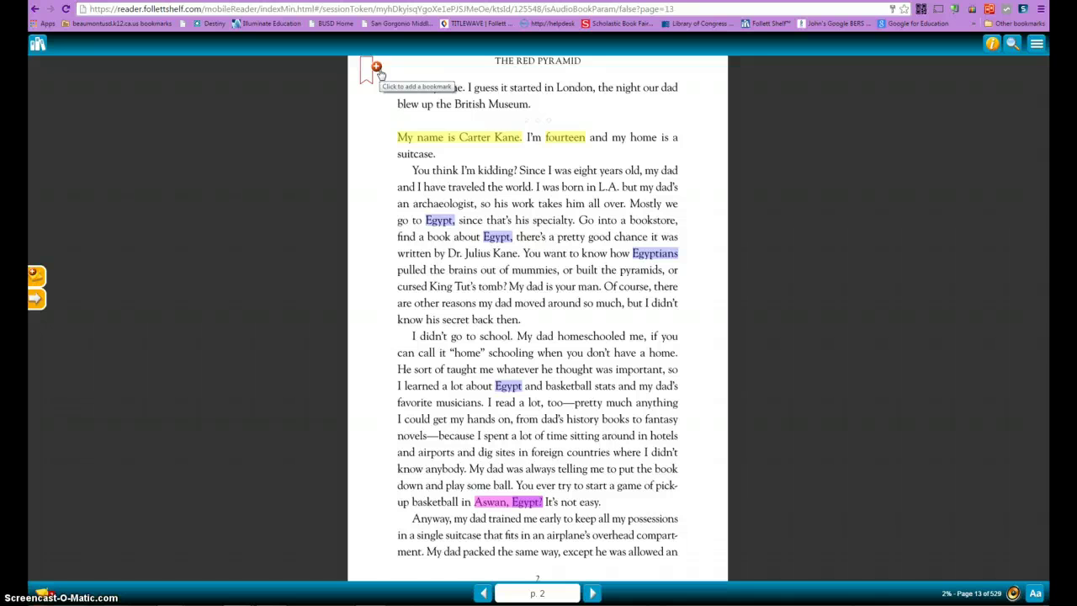
- Bookmark page 2 with the label 'Left off here'
click(377, 72)
click(461, 118)
text(Lef)
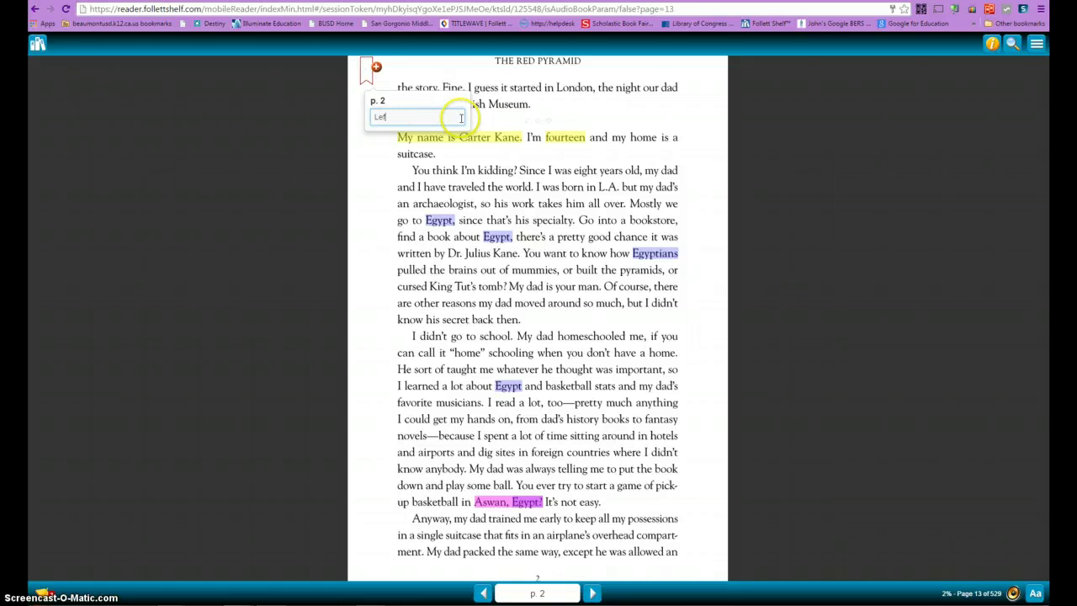
text(t off here)
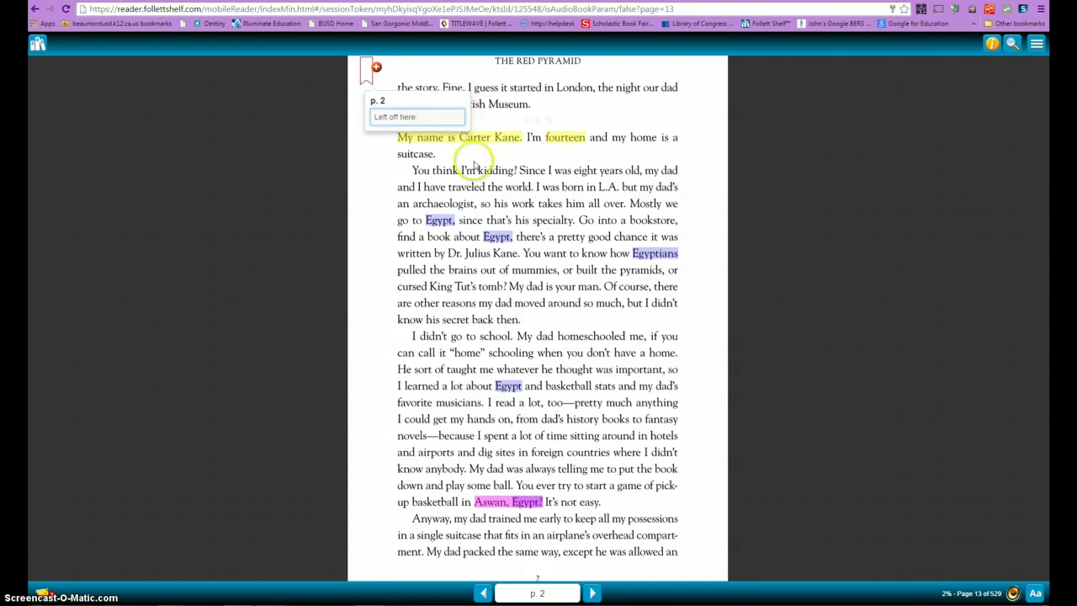
click(635, 337)
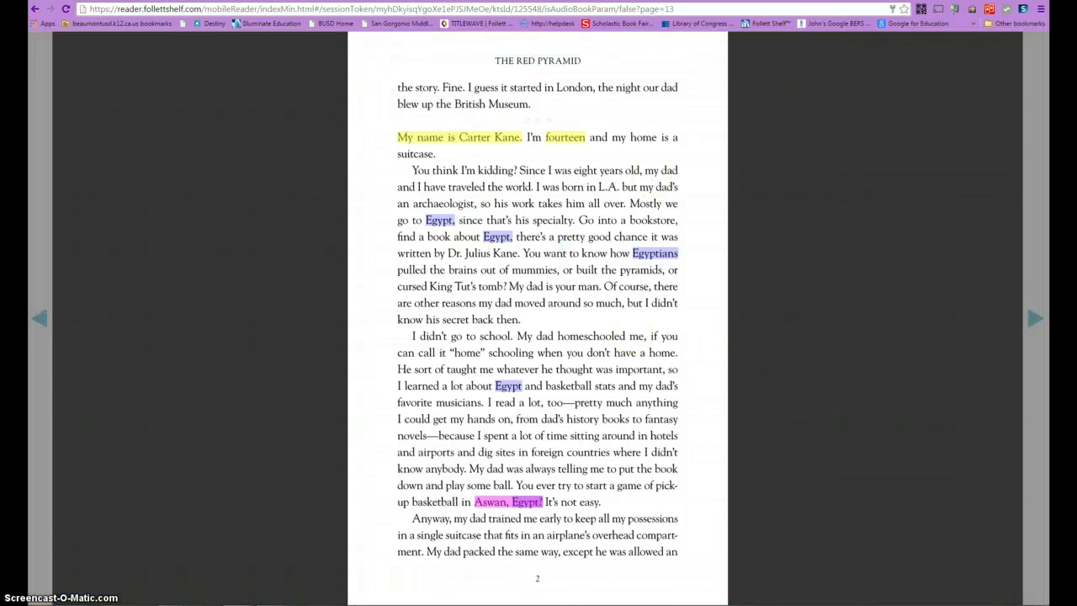
- Toggle the reader toolbars off and back on
click(965, 594)
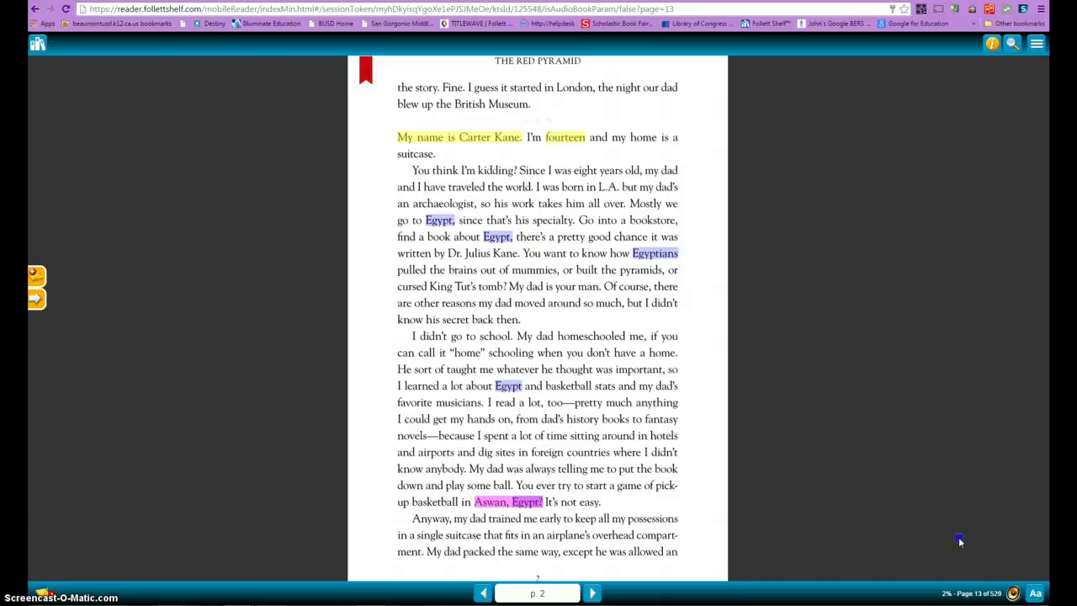
click(945, 476)
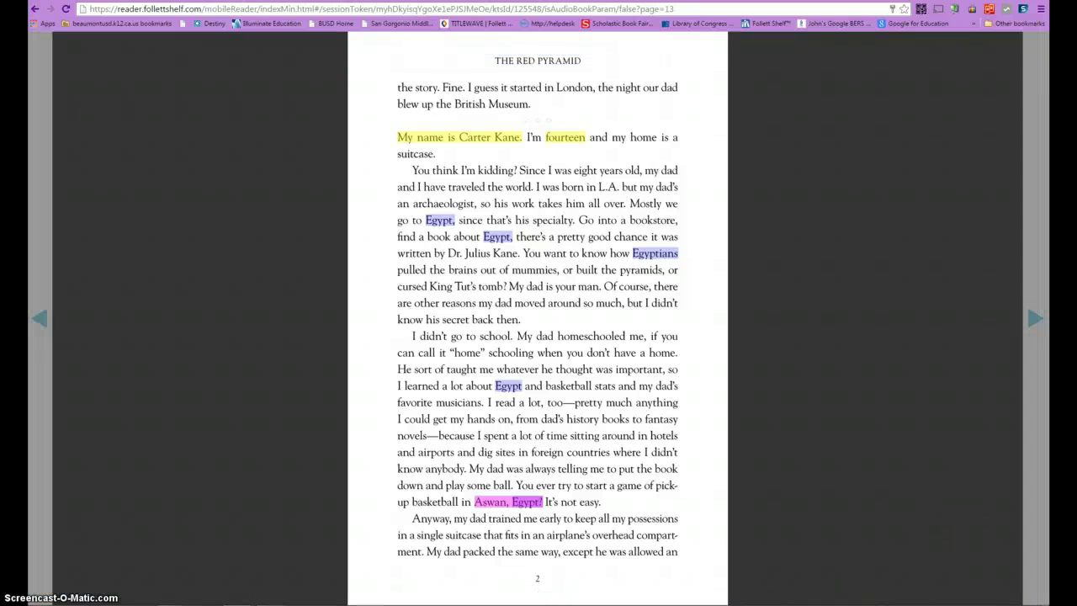
click(1002, 592)
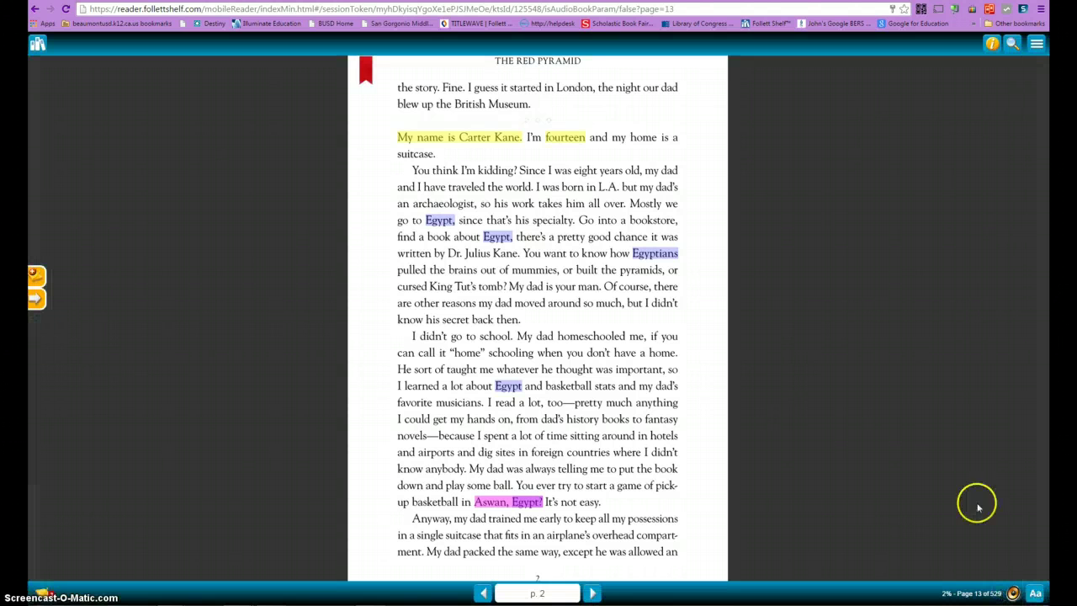
- In Display Options, try the 2 Page and Text Only layouts, then return to 1 Page
click(1034, 594)
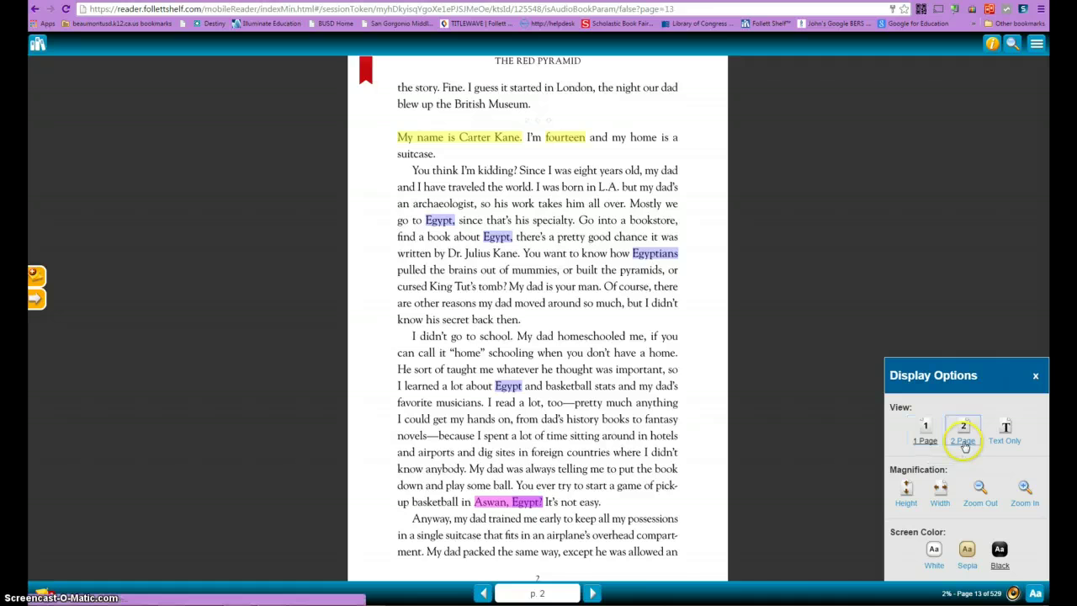
click(964, 438)
click(1006, 439)
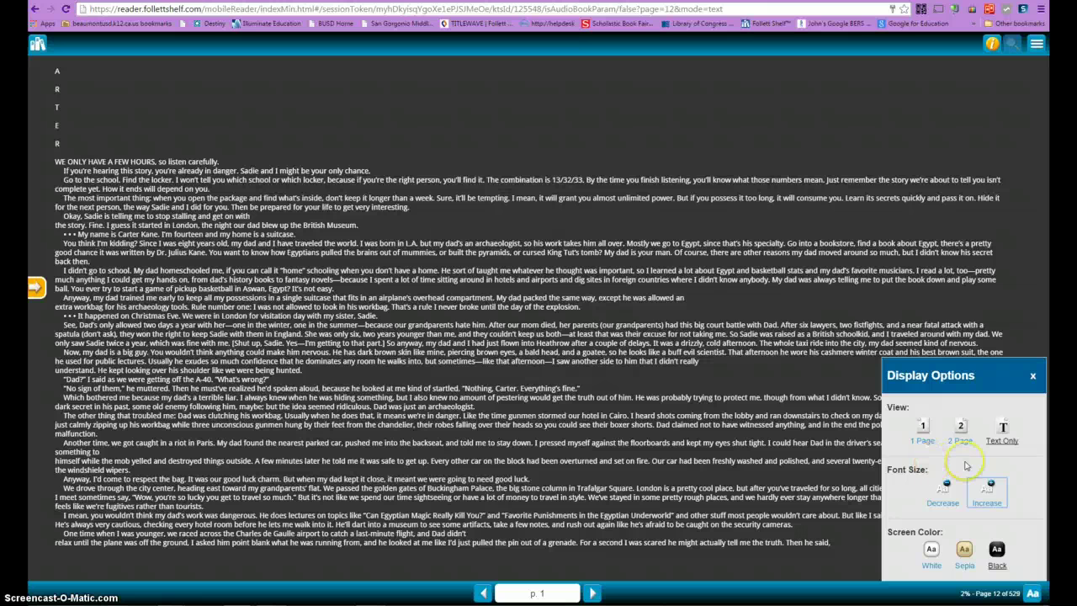
click(924, 444)
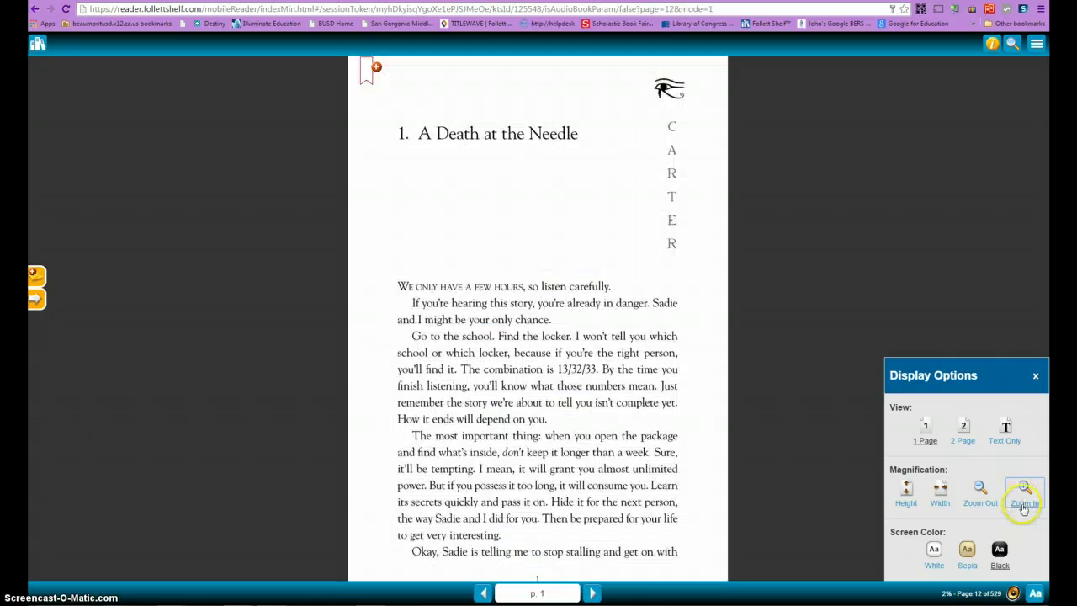
- Zoom in and out, cycle the screen colour through white, sepia and black, then close Display Options
click(1023, 504)
click(1019, 508)
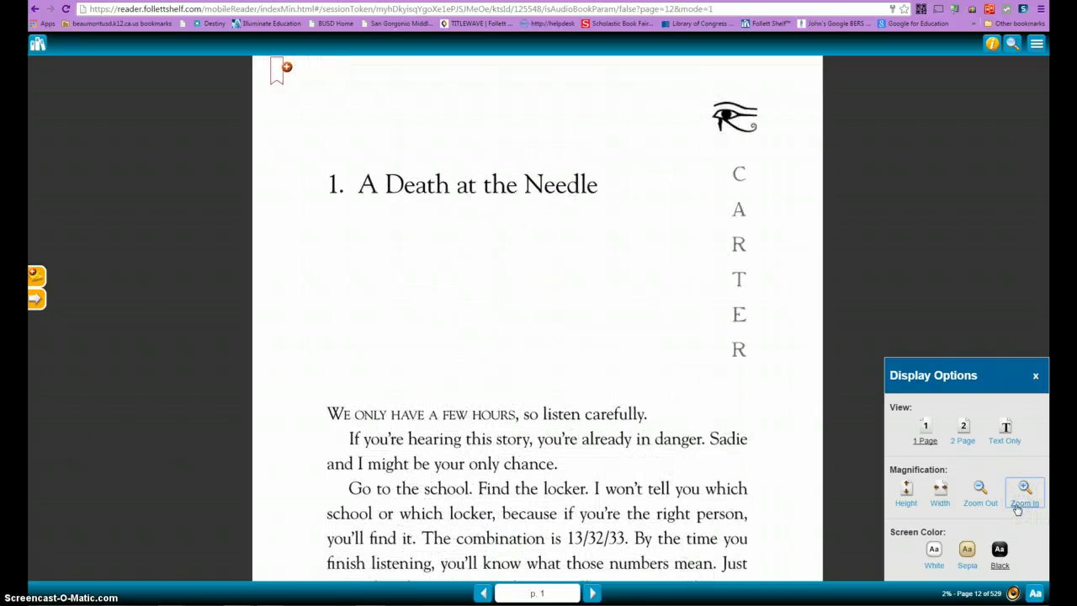
click(980, 495)
click(980, 496)
click(934, 566)
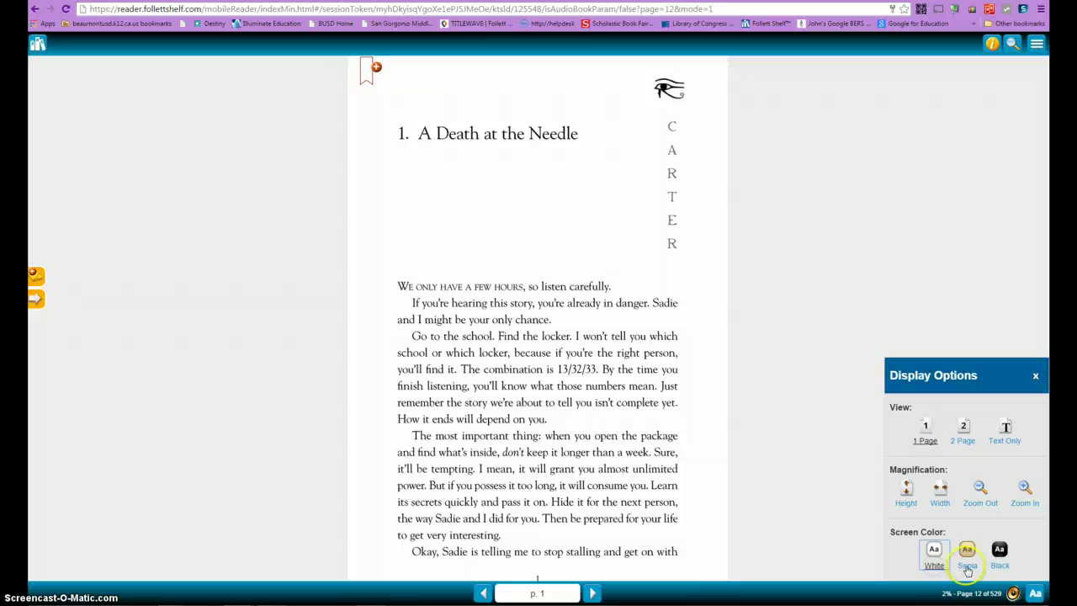
click(967, 559)
click(1001, 568)
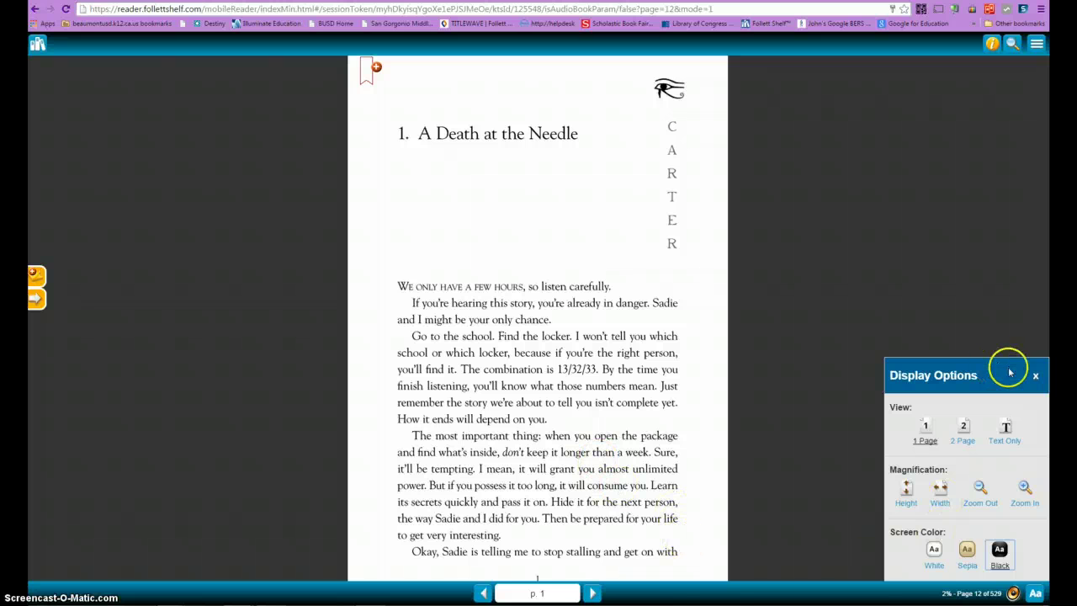
click(1034, 376)
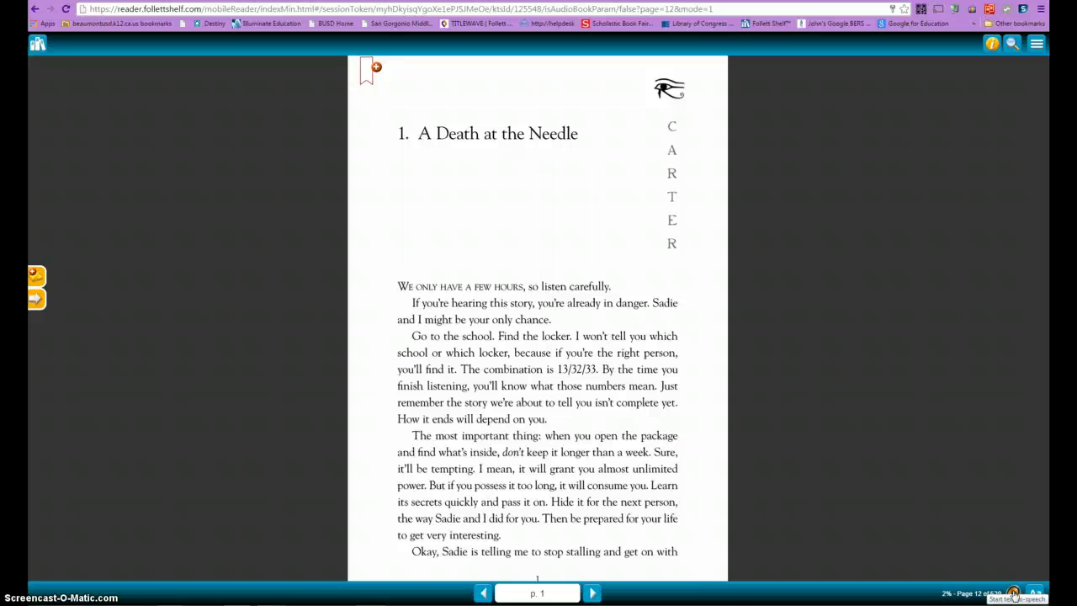
click(1014, 594)
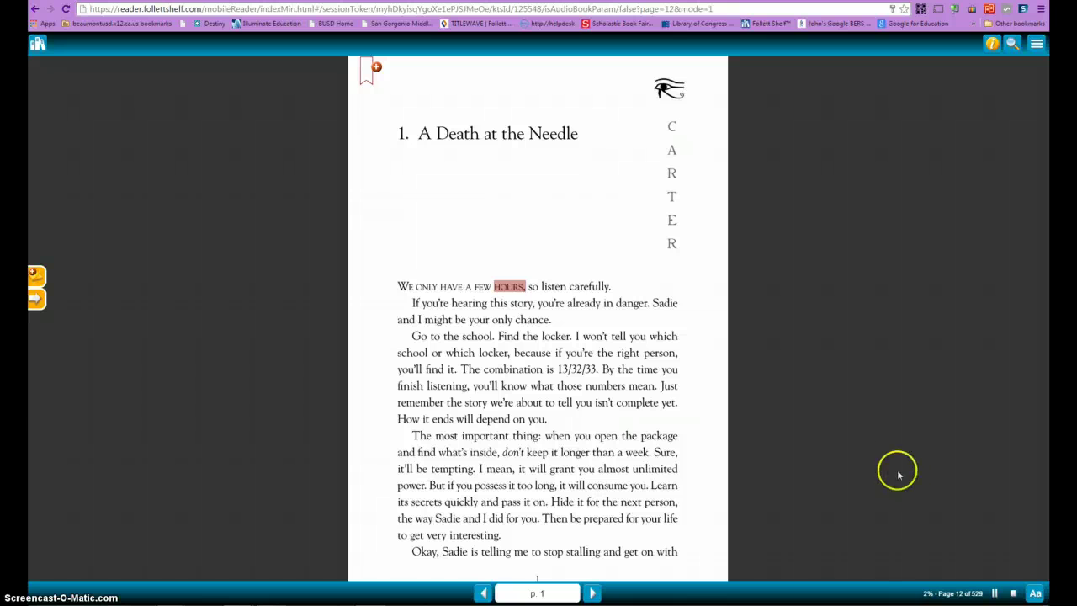
click(1017, 597)
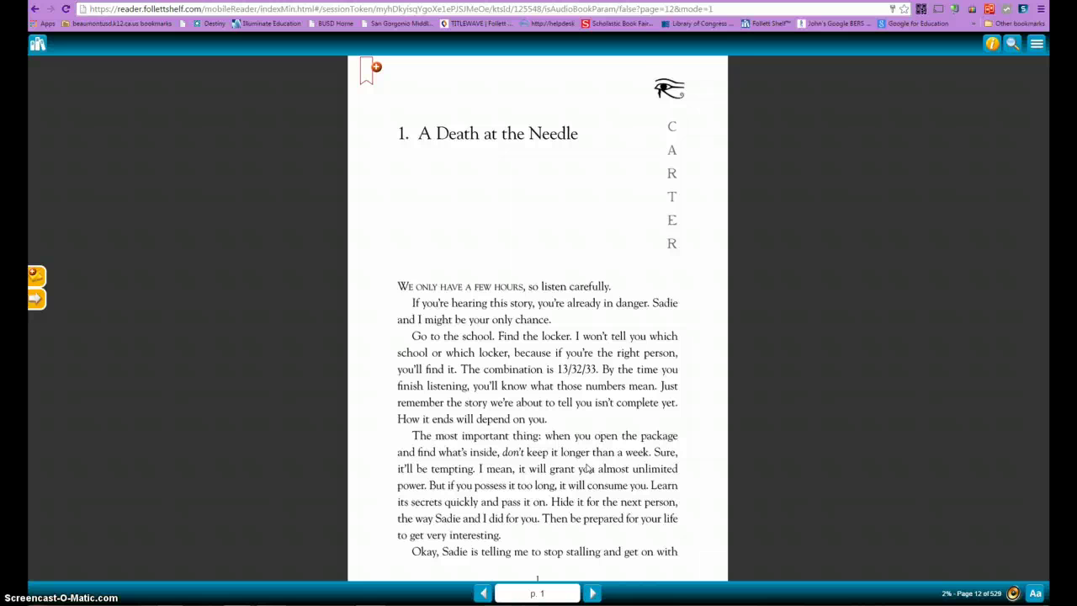
- Leave the reader for the library search results and view the bookbag's Favorites
click(40, 47)
click(40, 47)
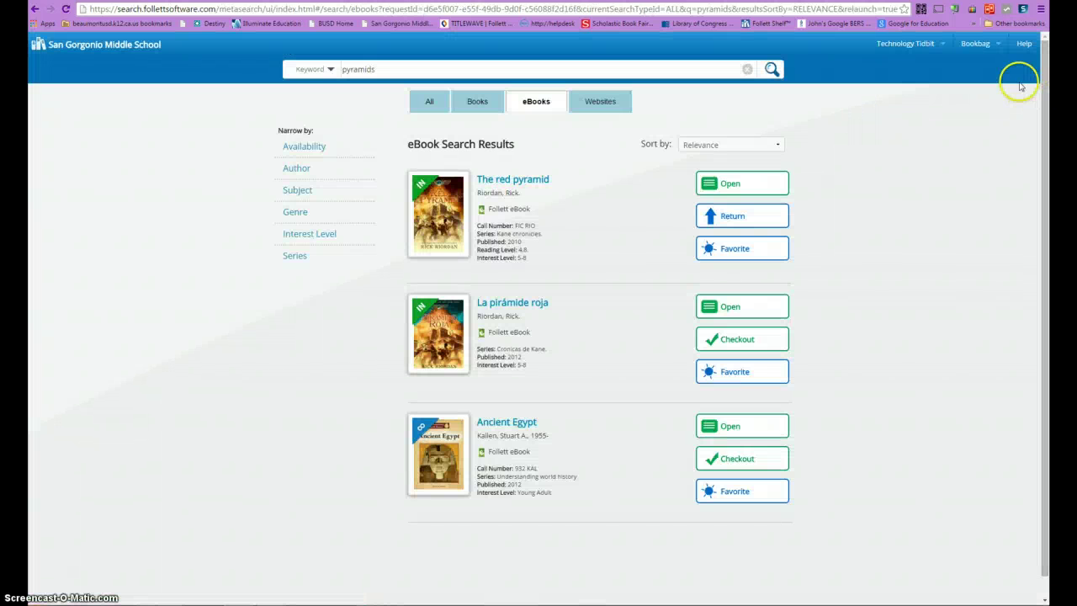
click(997, 47)
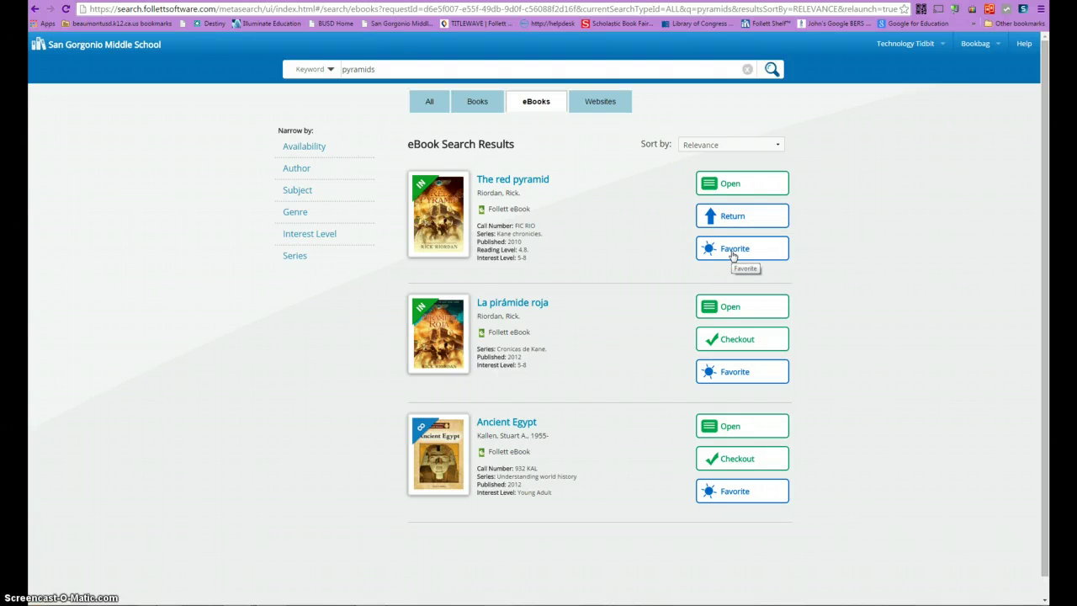
click(978, 44)
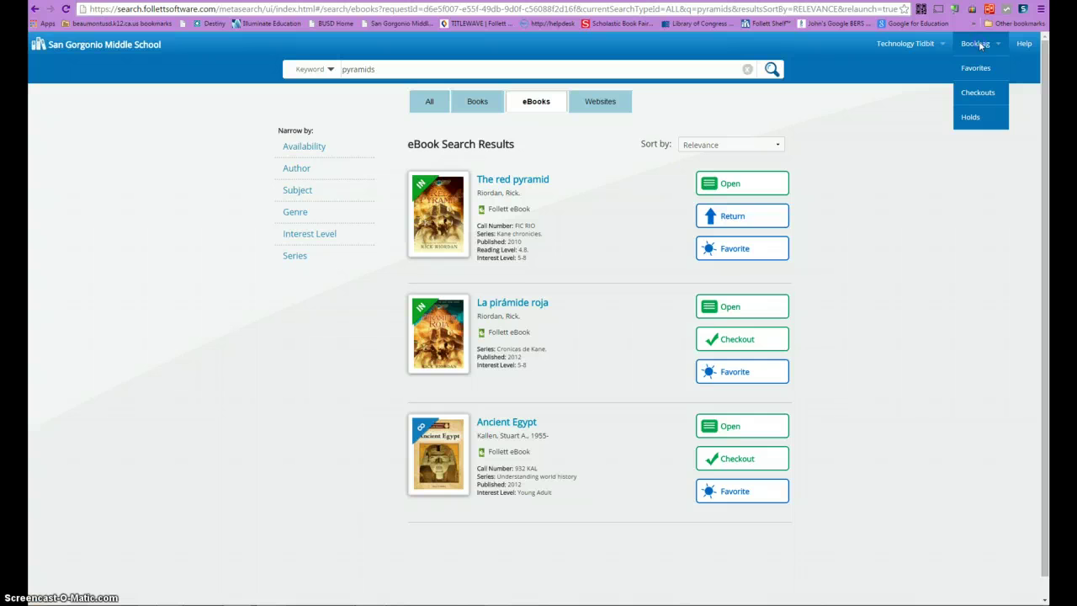
click(977, 68)
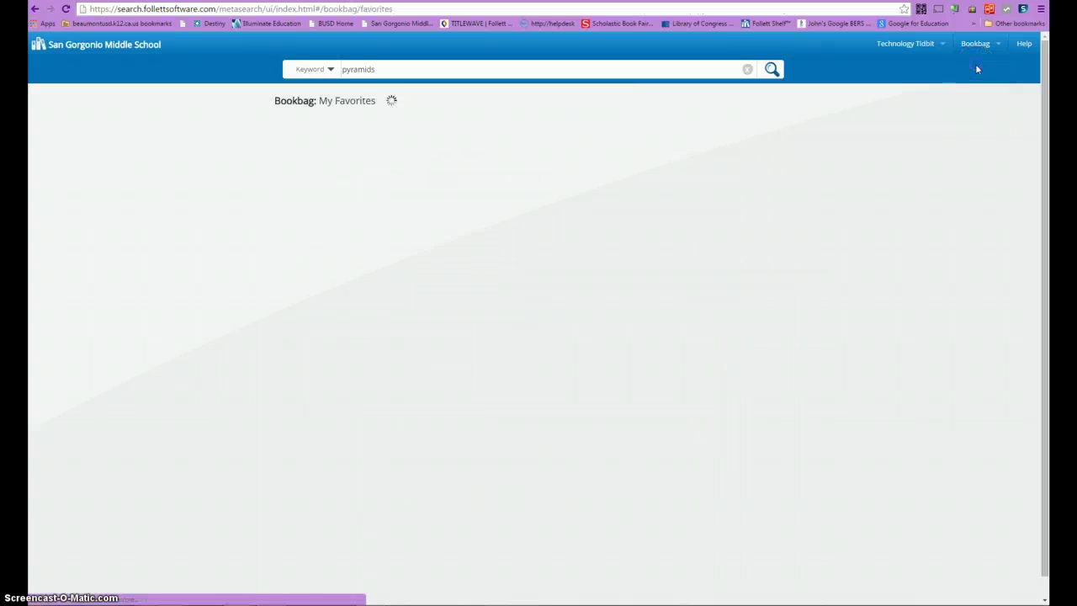
- Return the Red Pyramid eBook from the bookbag's Checkouts list
click(974, 48)
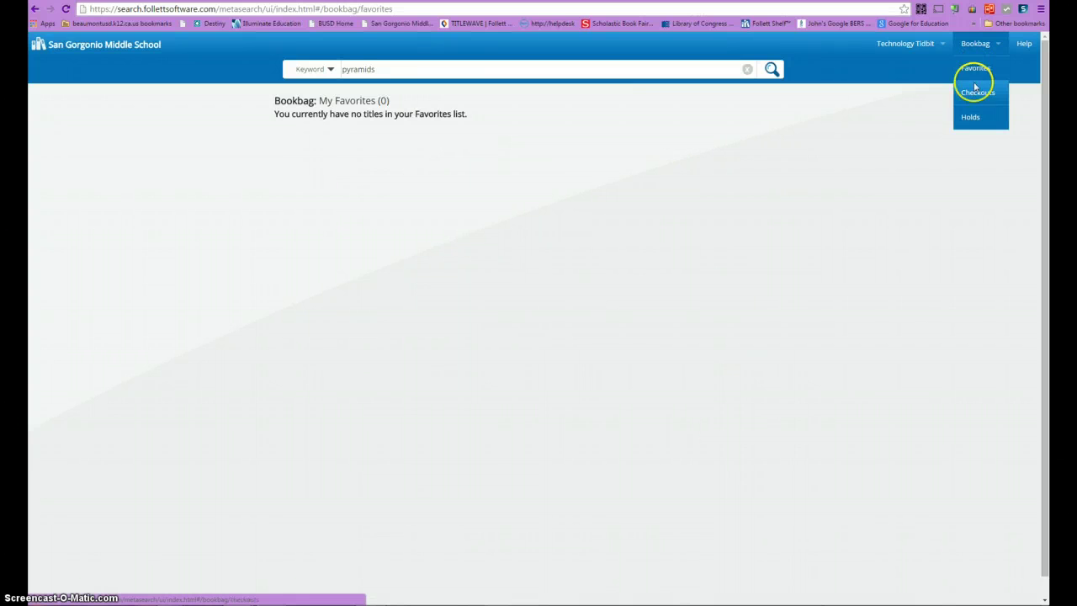
click(973, 94)
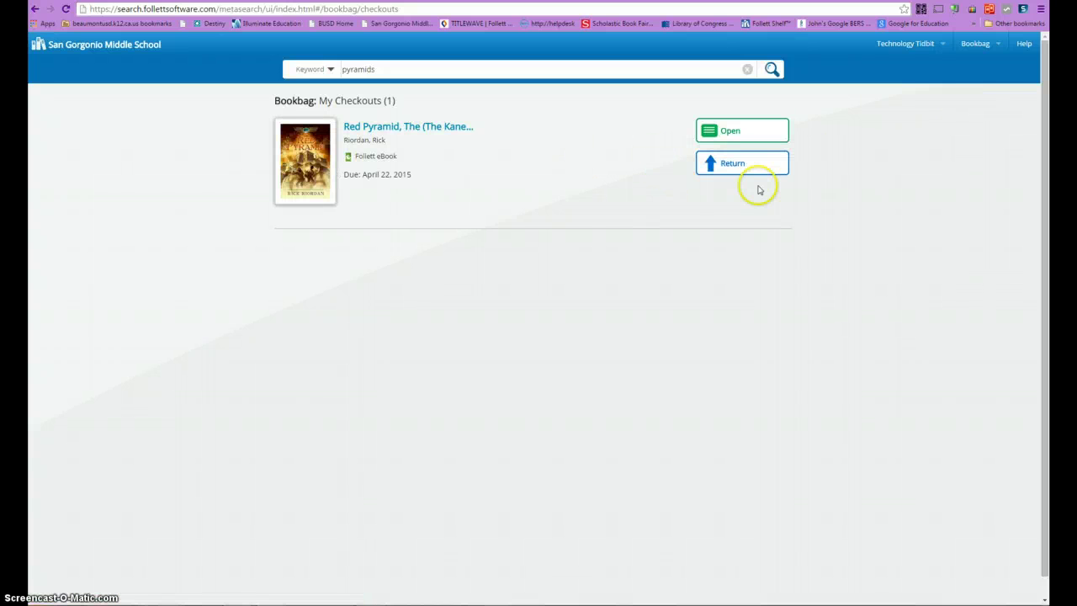
click(974, 44)
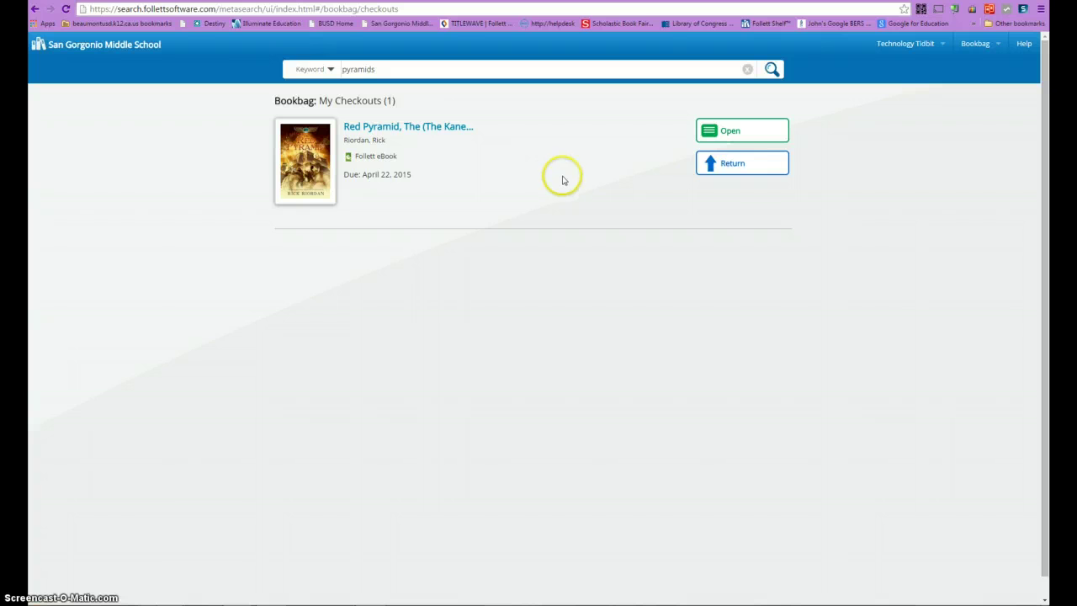
click(728, 170)
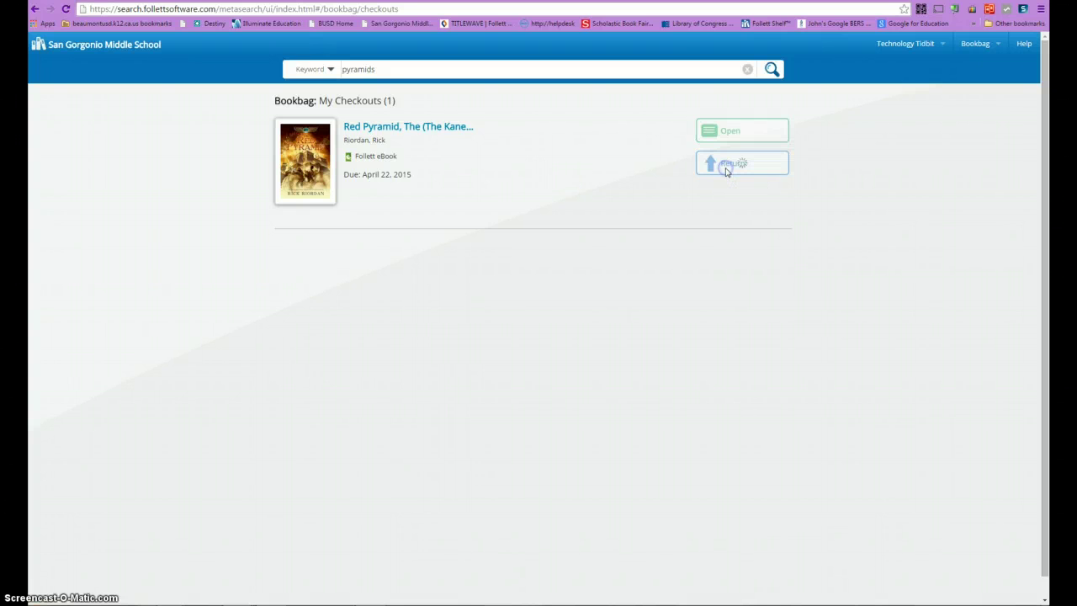